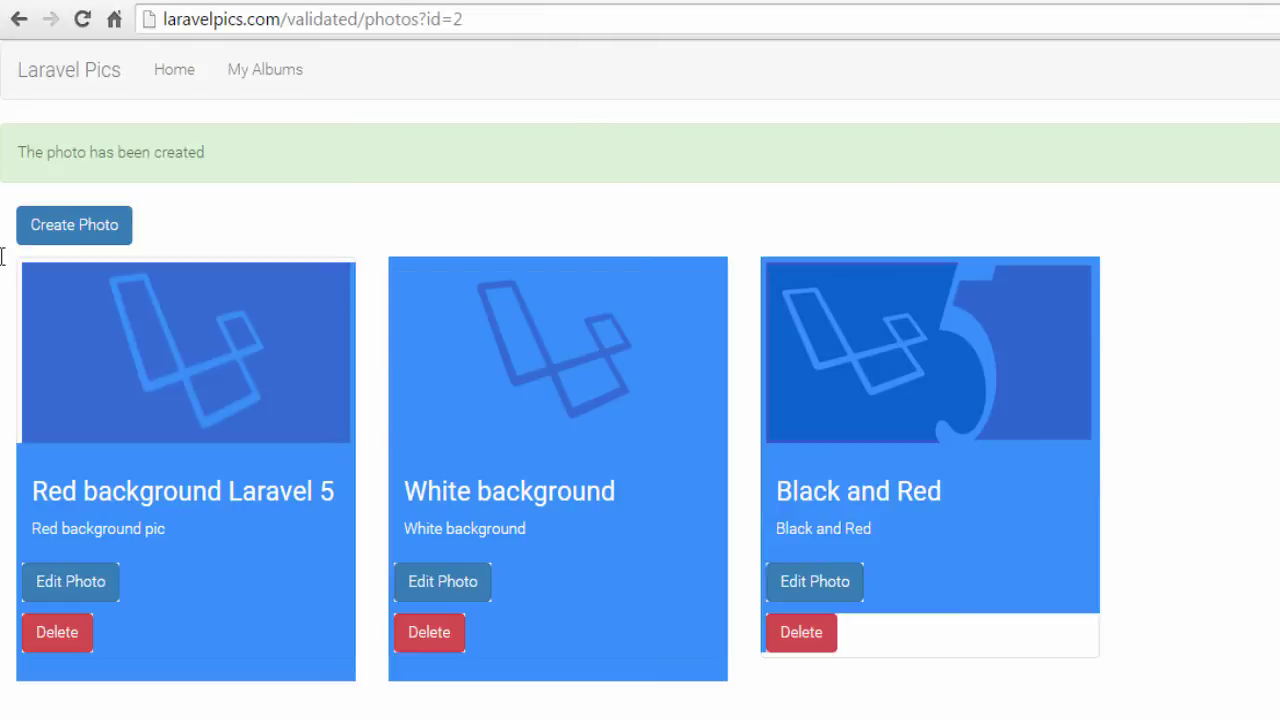
pyautogui.click(266, 229)
pyautogui.click(257, 85)
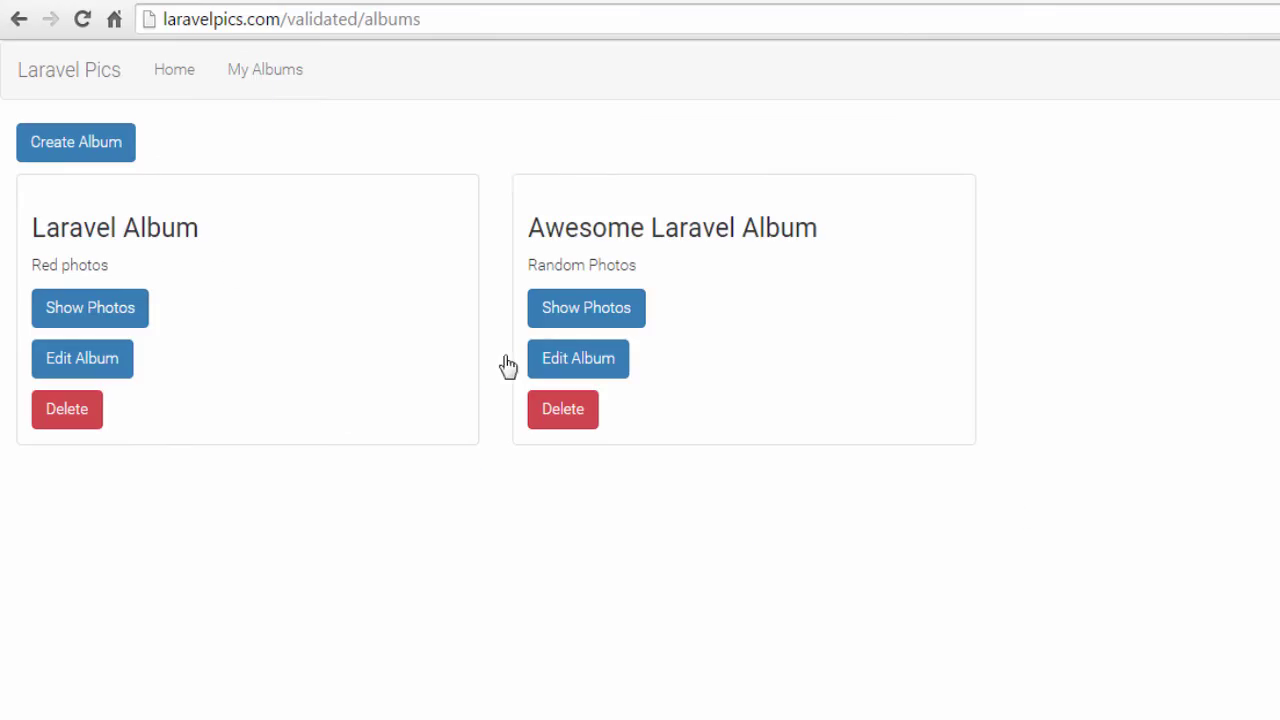
pyautogui.moveTo(506, 366); pyautogui.dragTo(183, 517)
pyautogui.click(254, 578)
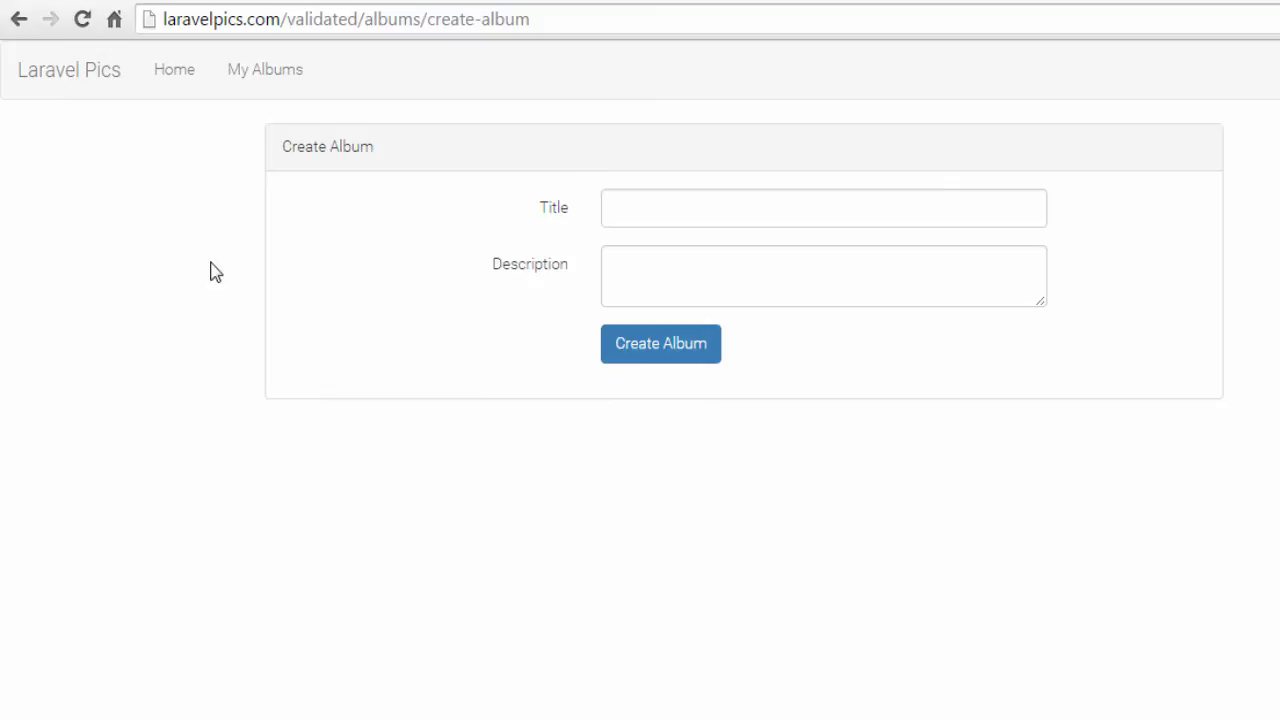
pyautogui.click(18, 19)
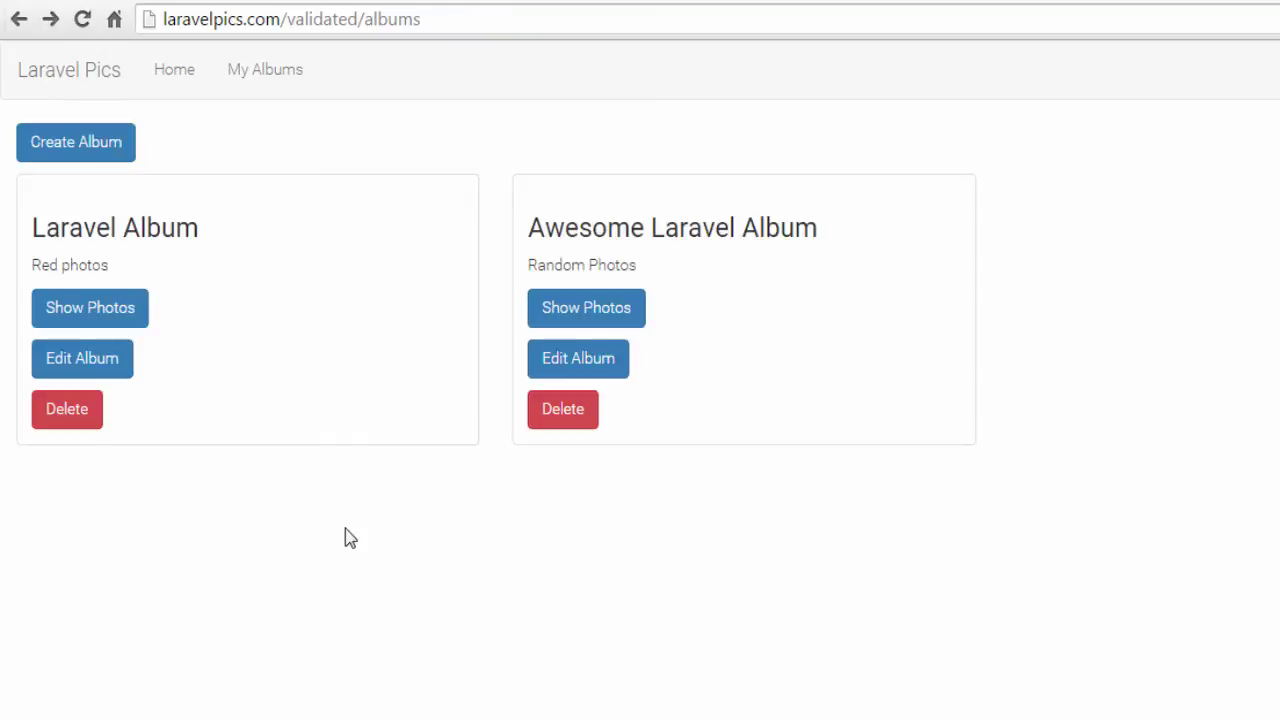
pyautogui.click(84, 314)
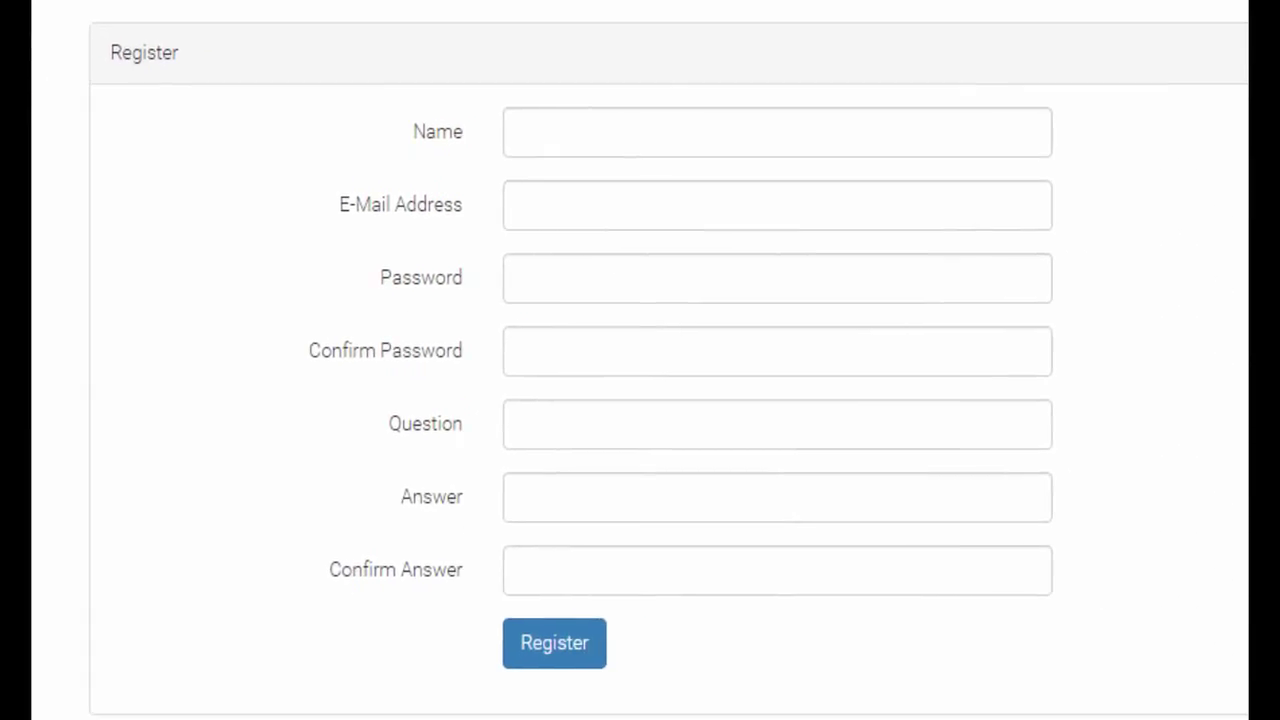
# Step: Fill in the registration name, e-mail address and password fields with the new user's details
pyautogui.click(670, 142)
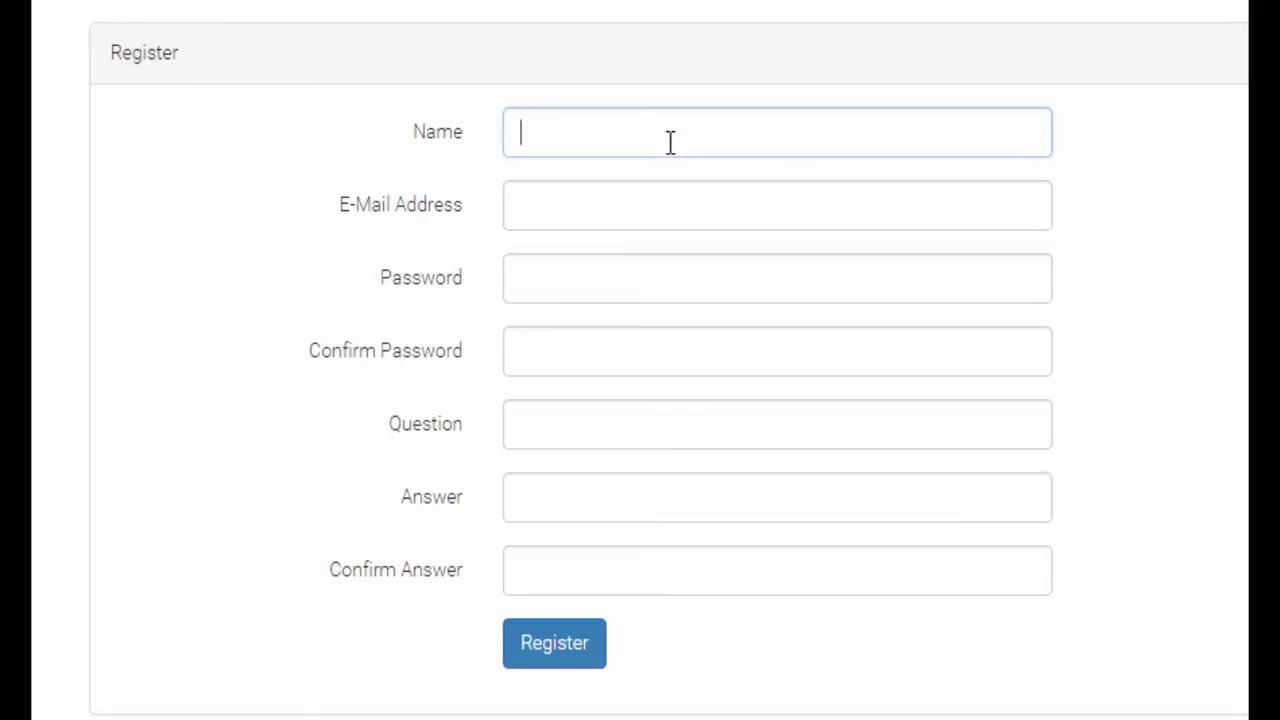
pyautogui.write('Juan')
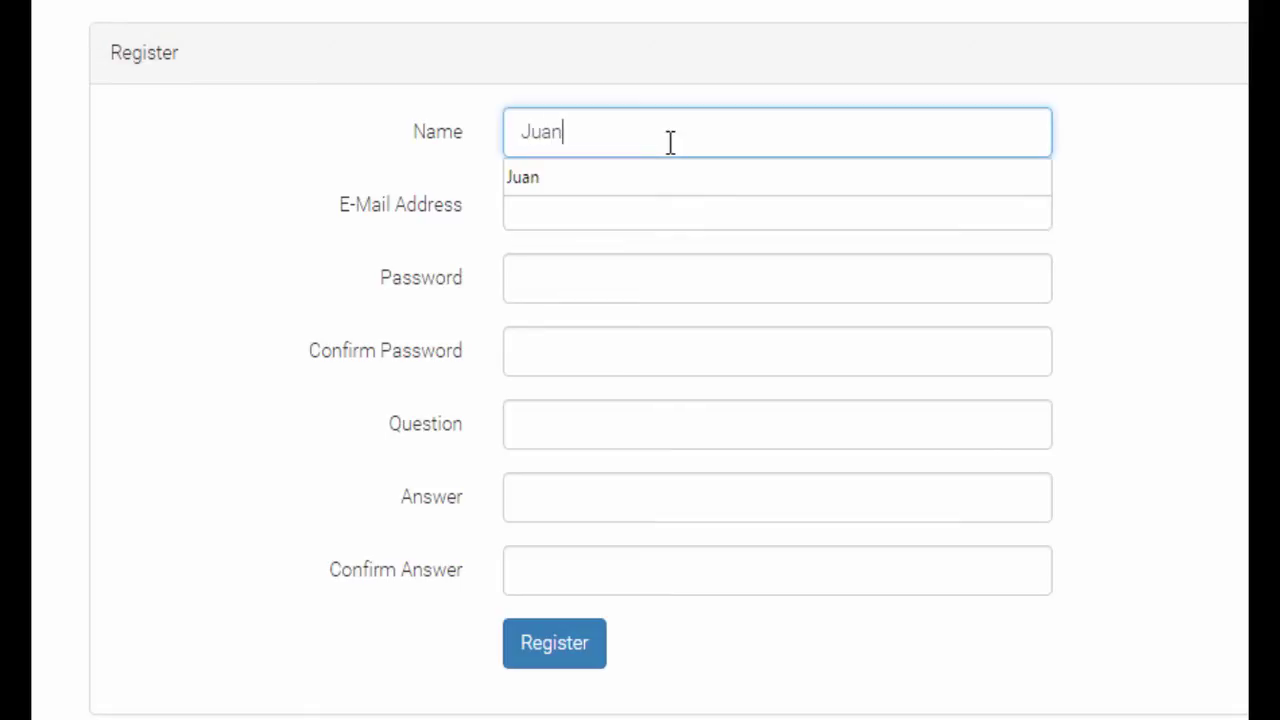
pyautogui.press('Tab')
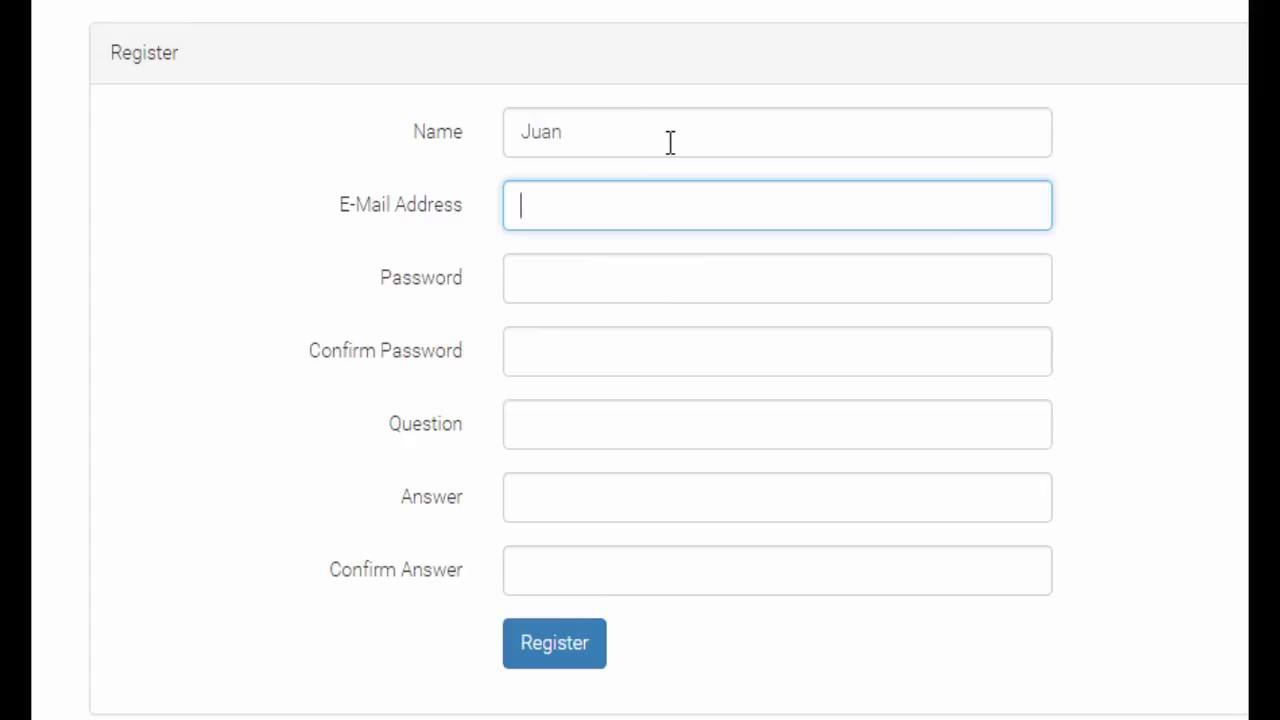
pyautogui.write('myem')
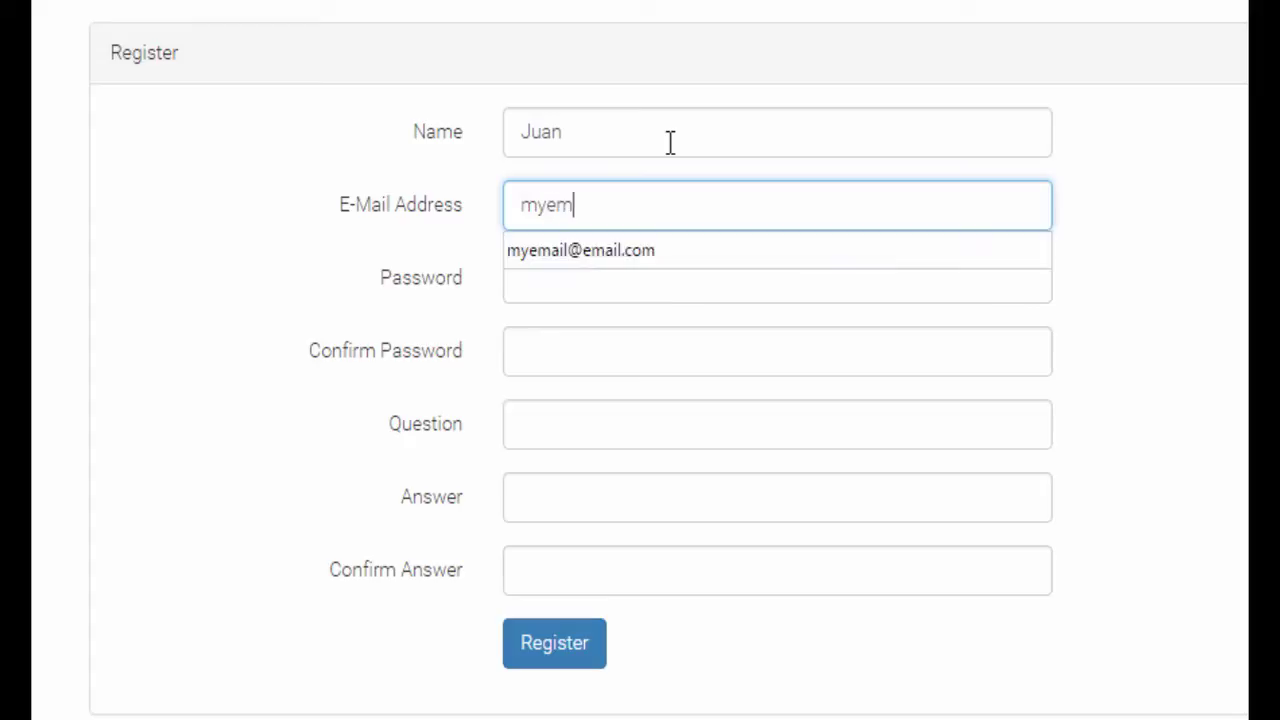
pyautogui.write('ail@email.comº')
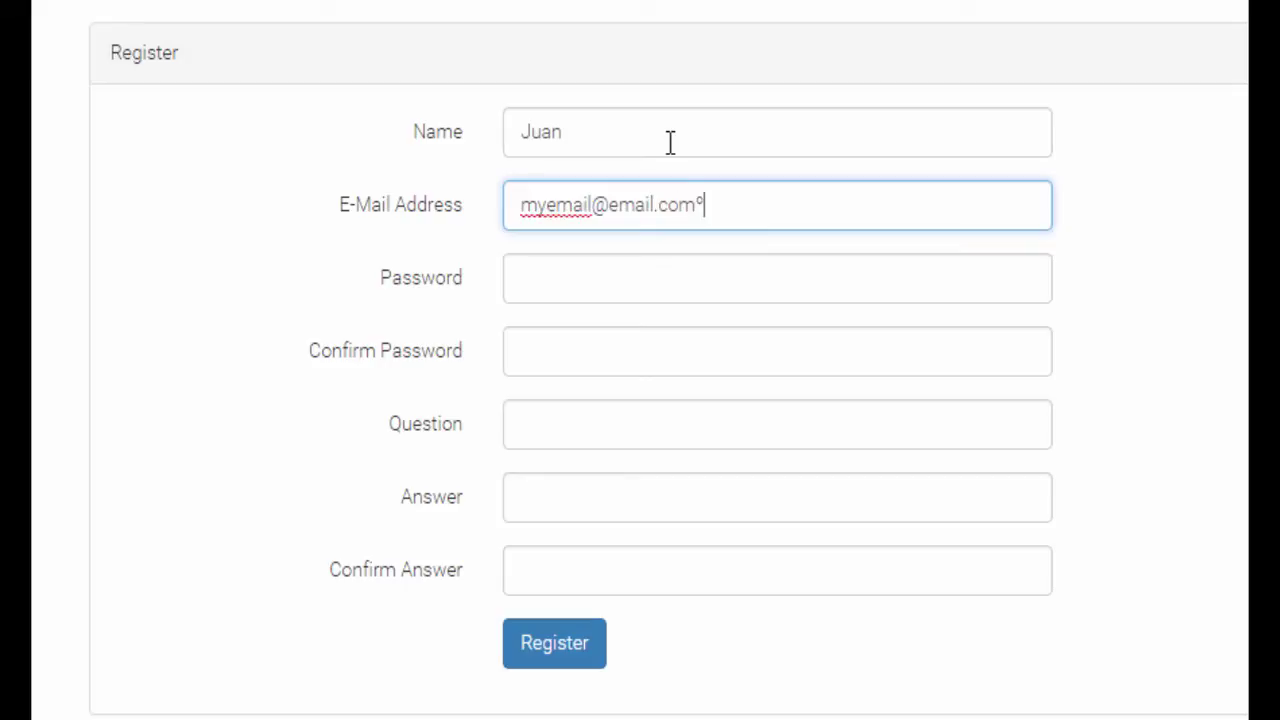
pyautogui.press('BackSpace')
pyautogui.press('Tab')
pyautogui.write('s')
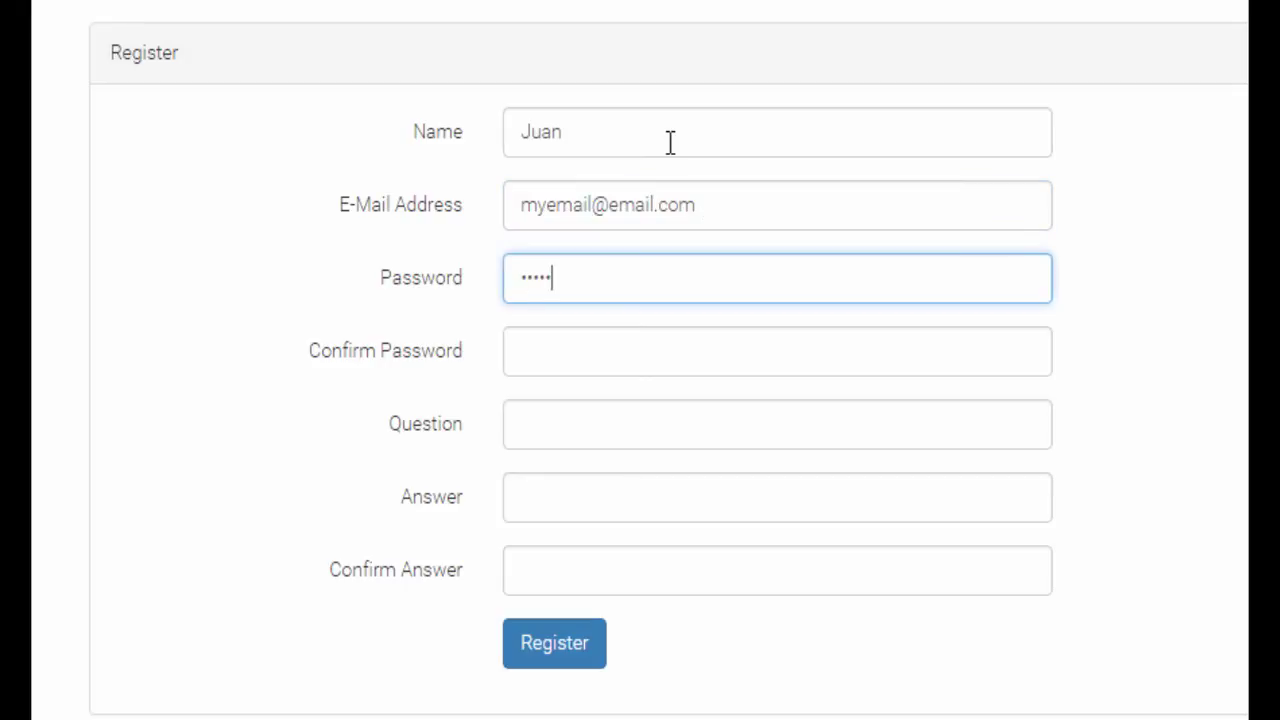
pyautogui.write('1')
pyautogui.press('Tab')
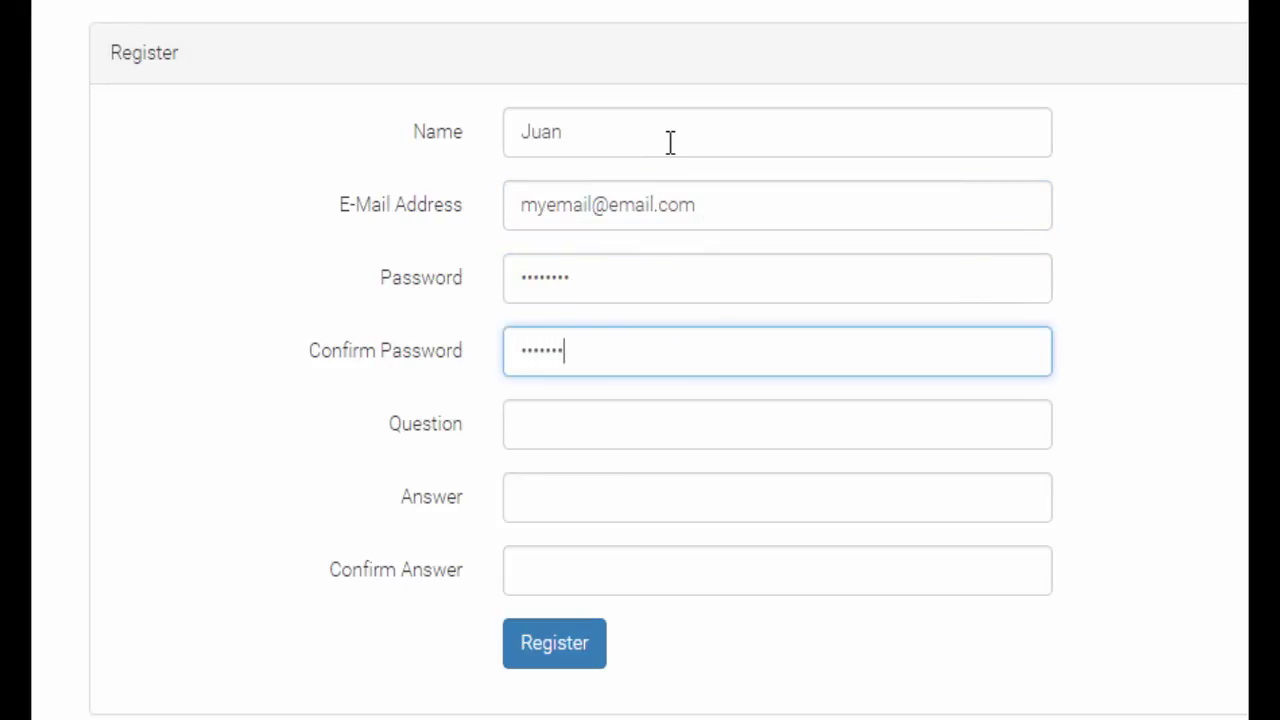
# Step: Enter a security question and its answer twice, then submit the registration
pyautogui.press('Tab')
pyautogui.write('quest')
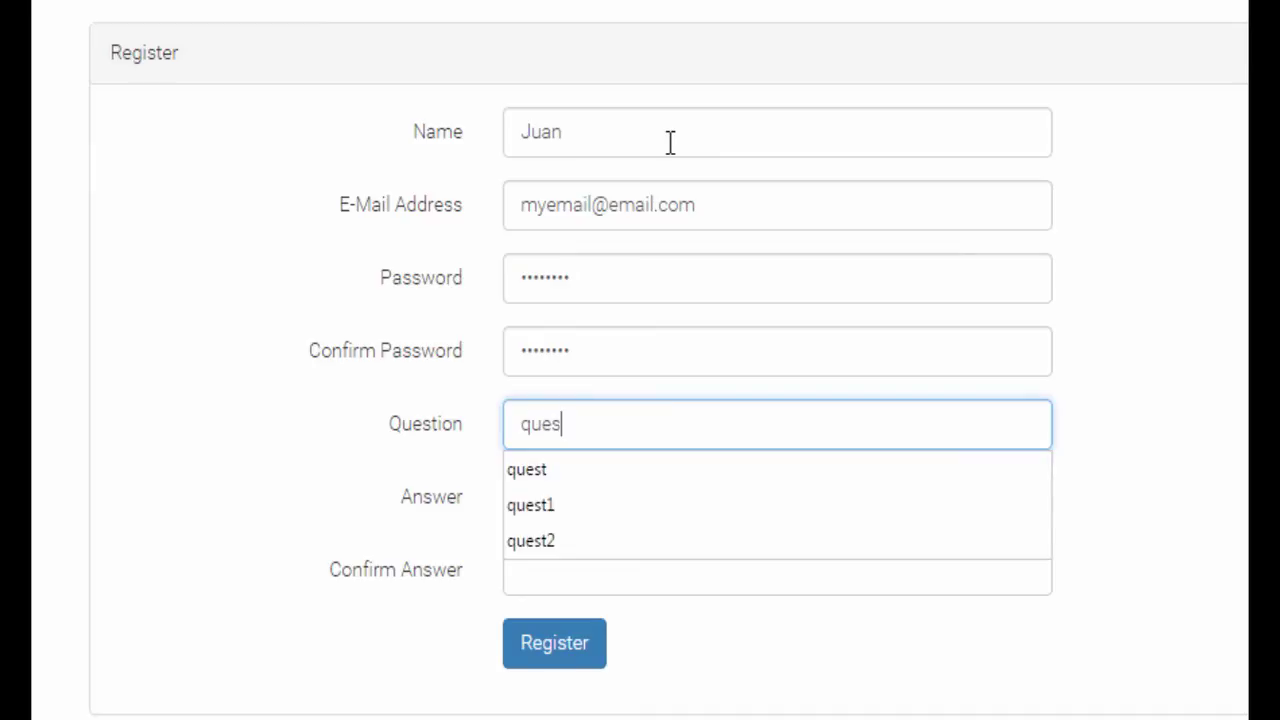
pyautogui.press('Tab')
pyautogui.write('ans')
pyautogui.press('Tab')
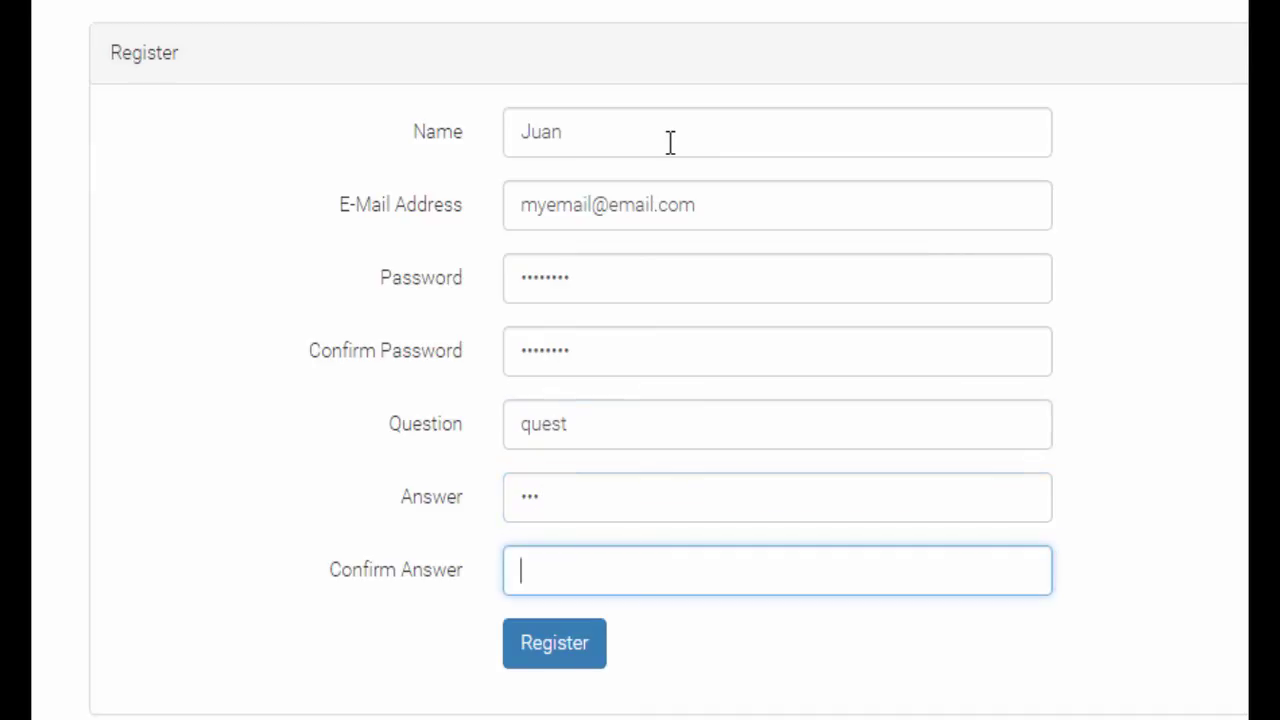
pyautogui.write('ans')
pyautogui.click(566, 658)
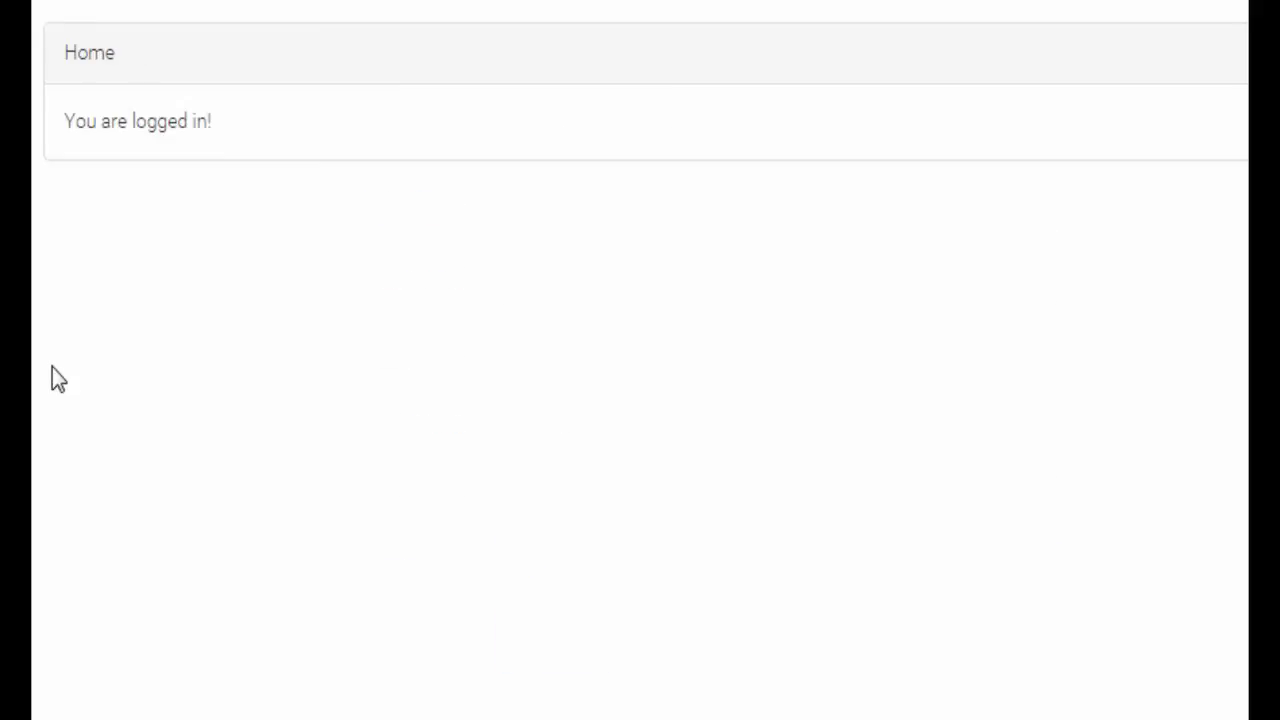
# Step: Change the profile's name to the user's new name and pass through the password fields
pyautogui.tripleClick(459, 297)
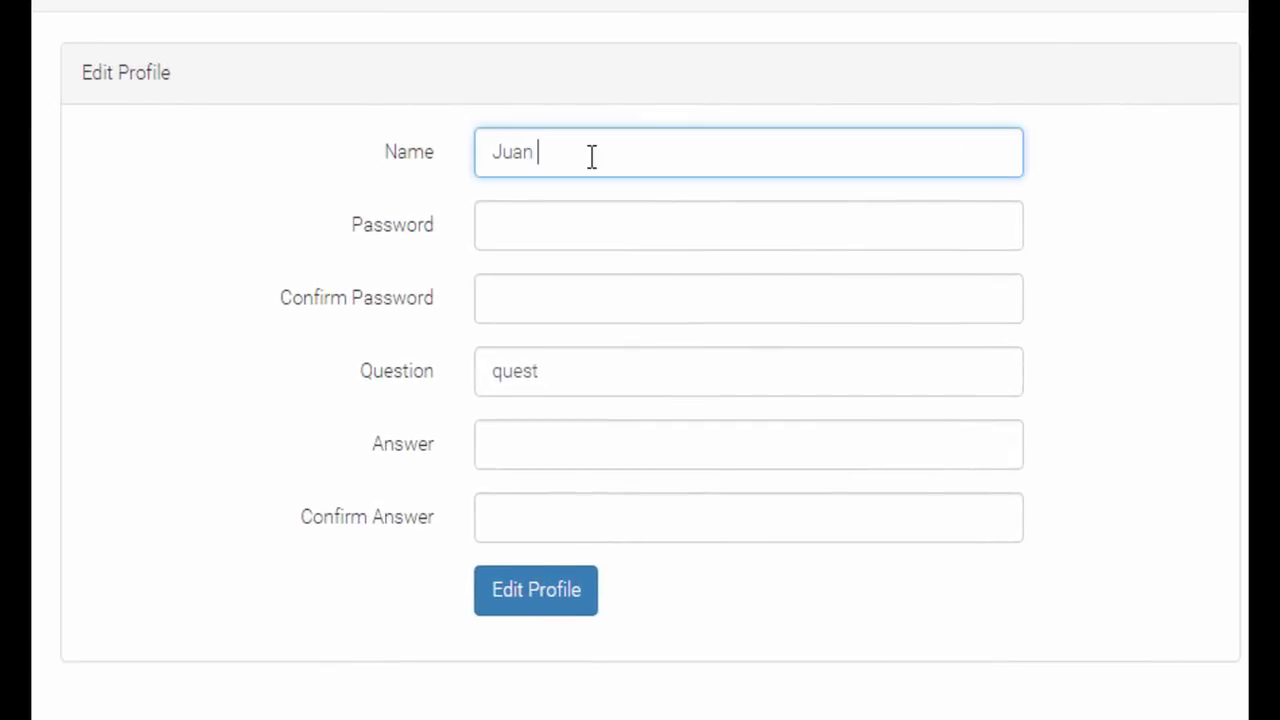
pyautogui.write('David')
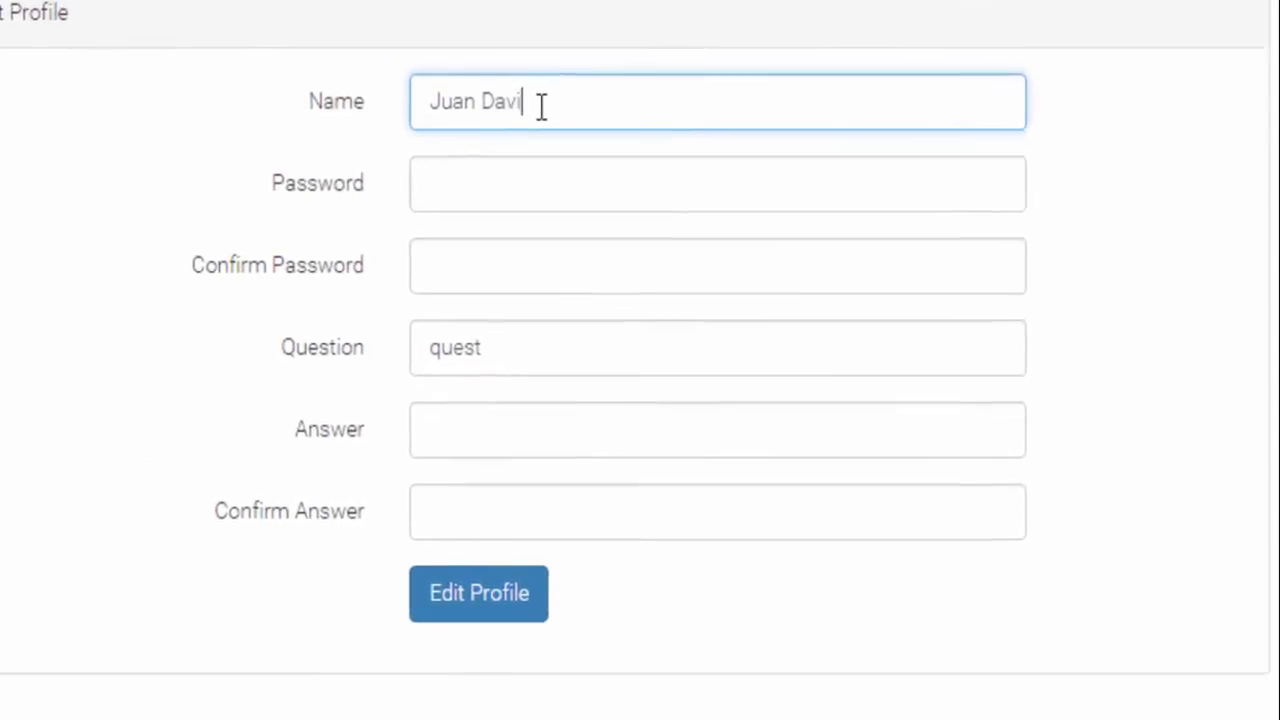
pyautogui.click(555, 228)
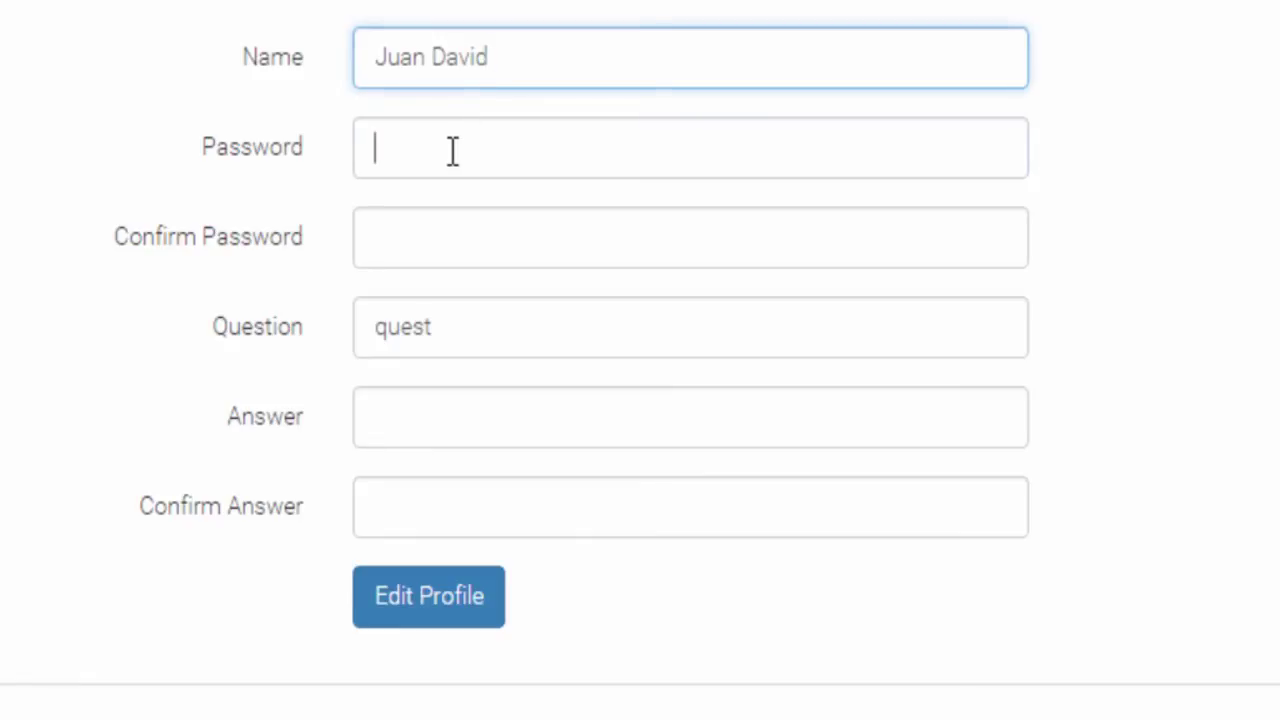
pyautogui.click(420, 246)
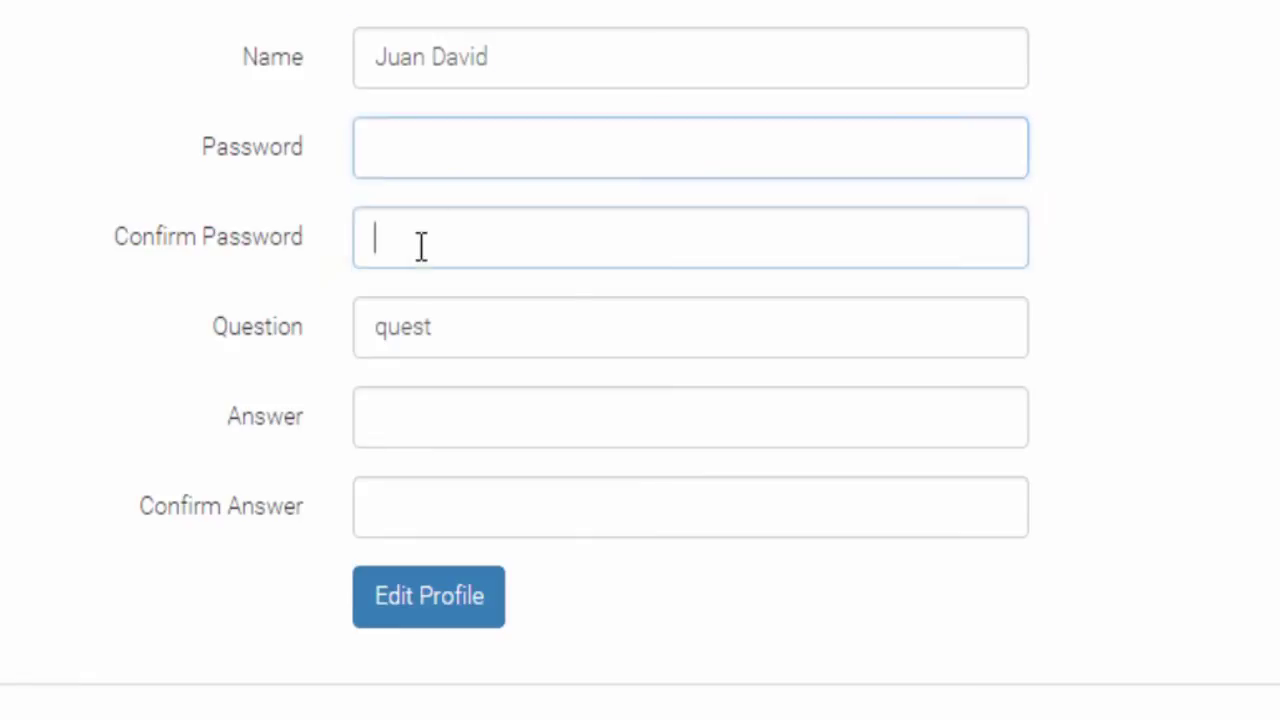
# Step: Enter and confirm a new security answer, then save the profile
pyautogui.doubleClick(492, 327)
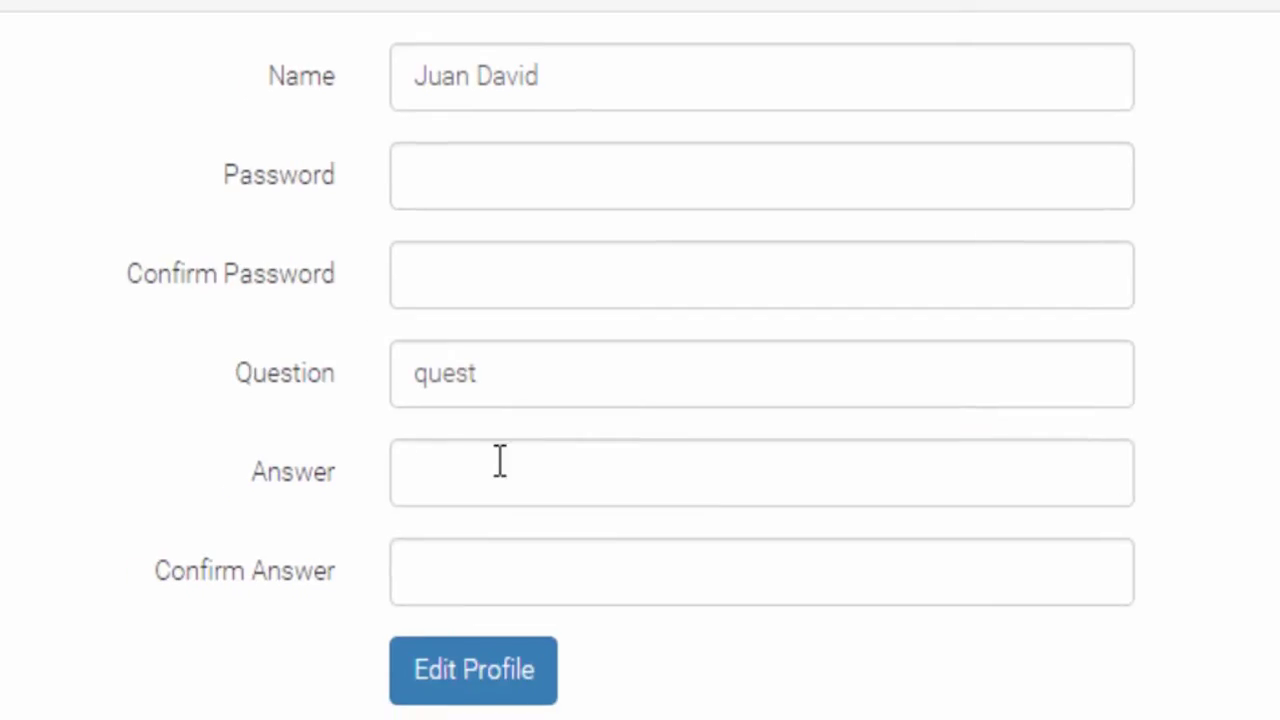
pyautogui.click(453, 409)
pyautogui.write('1234')
pyautogui.press('Tab')
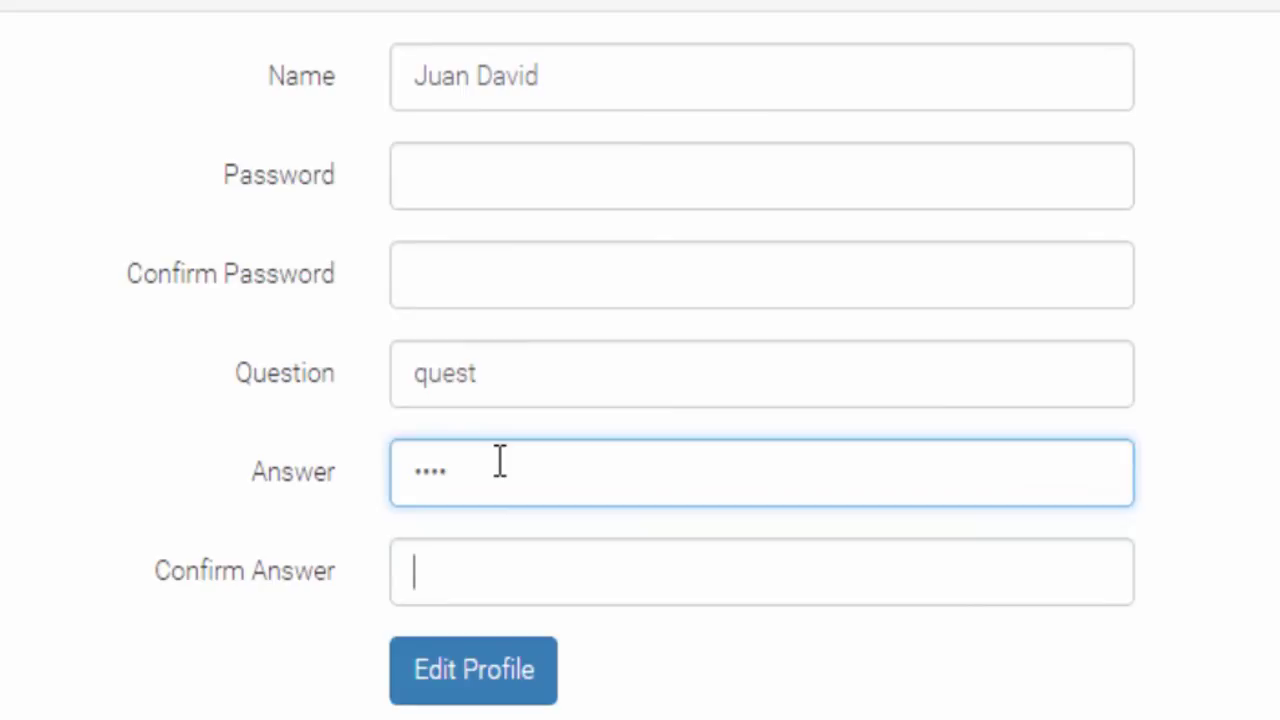
pyautogui.write('1234')
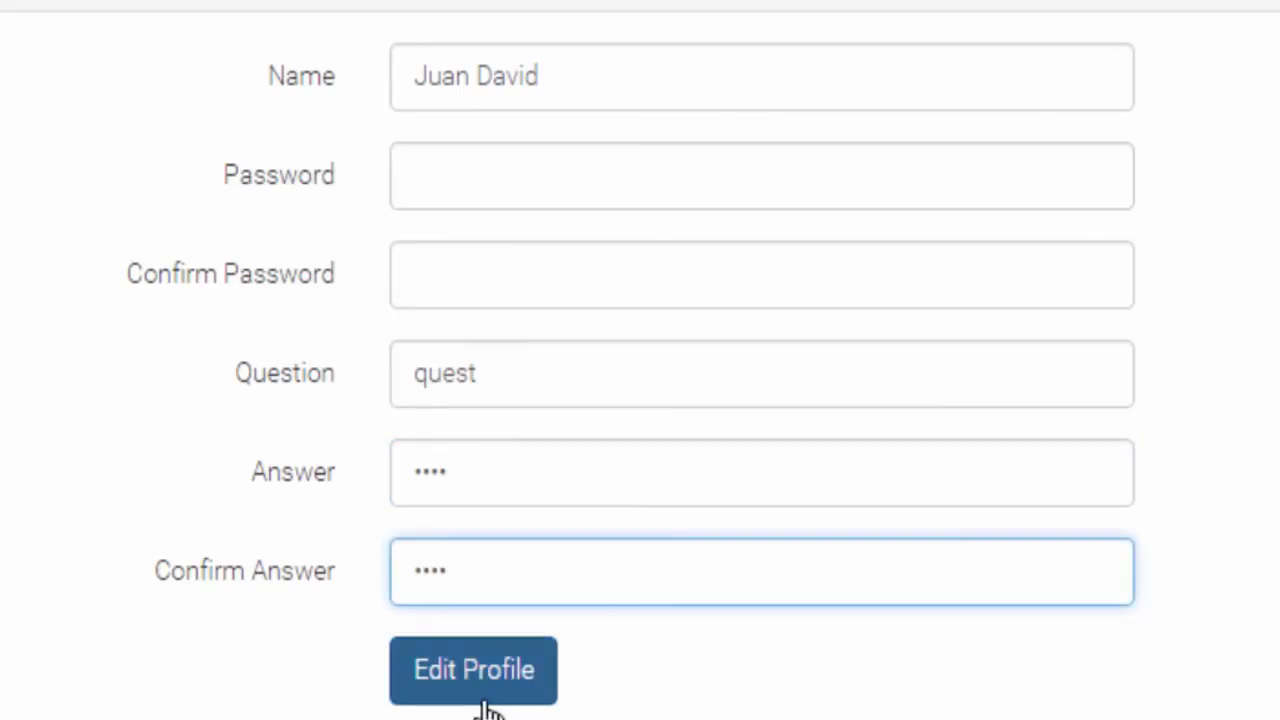
pyautogui.click(487, 690)
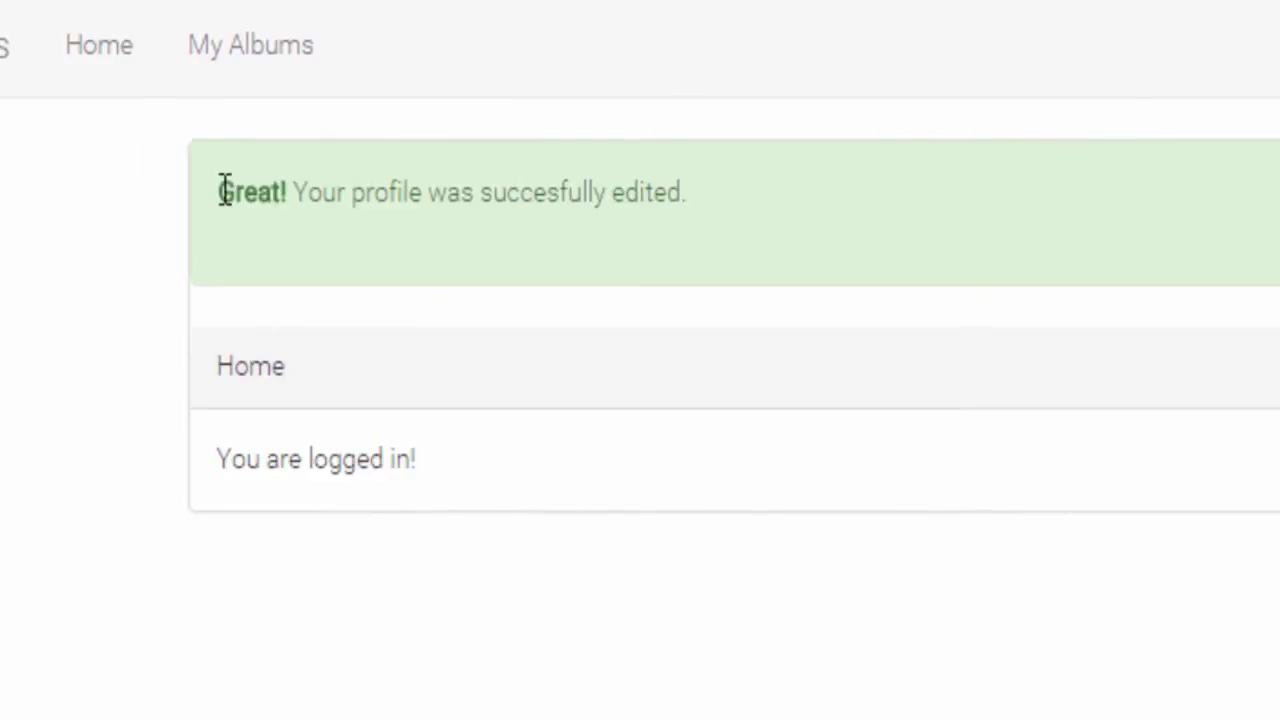
pyautogui.moveTo(223, 191); pyautogui.dragTo(863, 203)
pyautogui.click(660, 712)
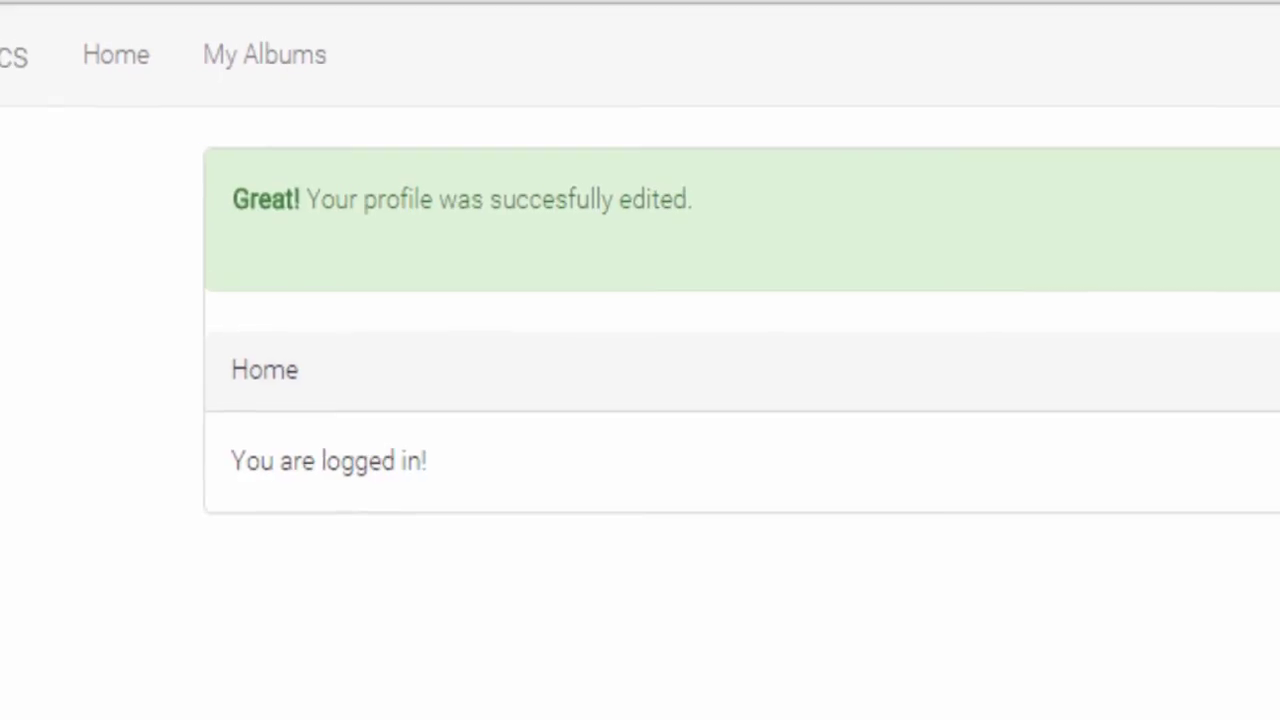
# Step: Create the album 'My great album' described as 'This is an awesome album'
pyautogui.click(250, 45)
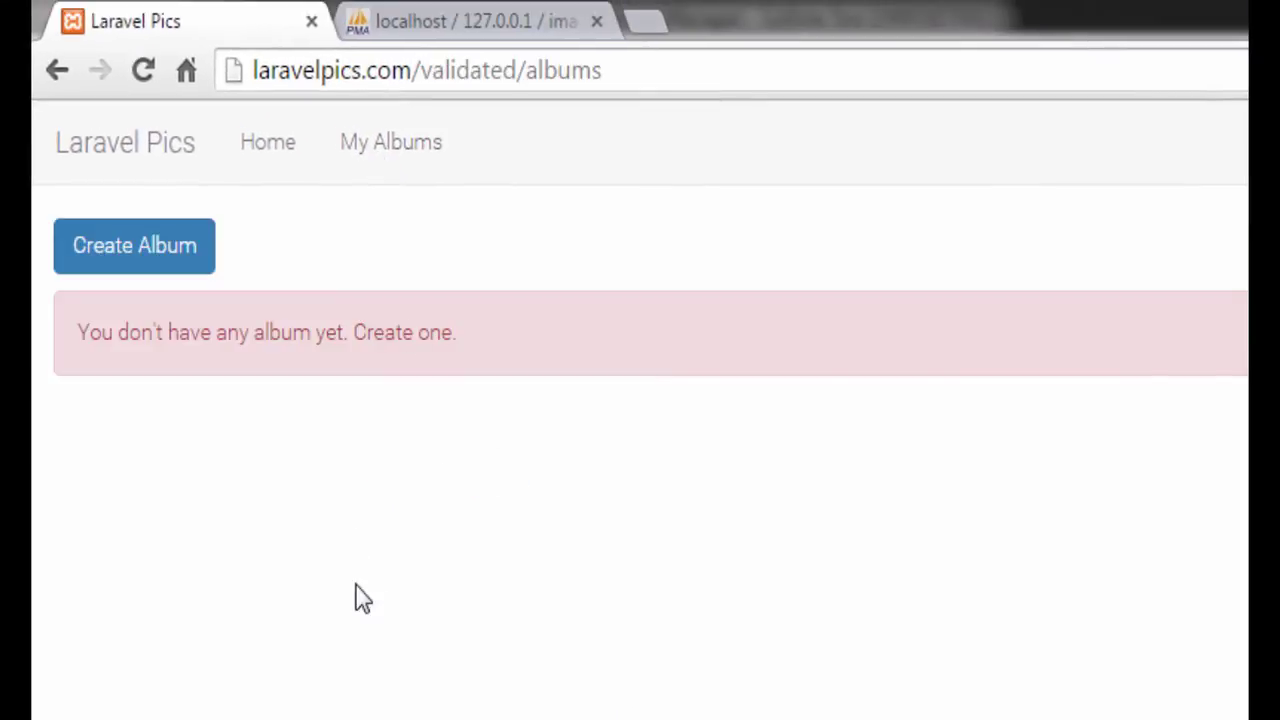
pyautogui.click(126, 263)
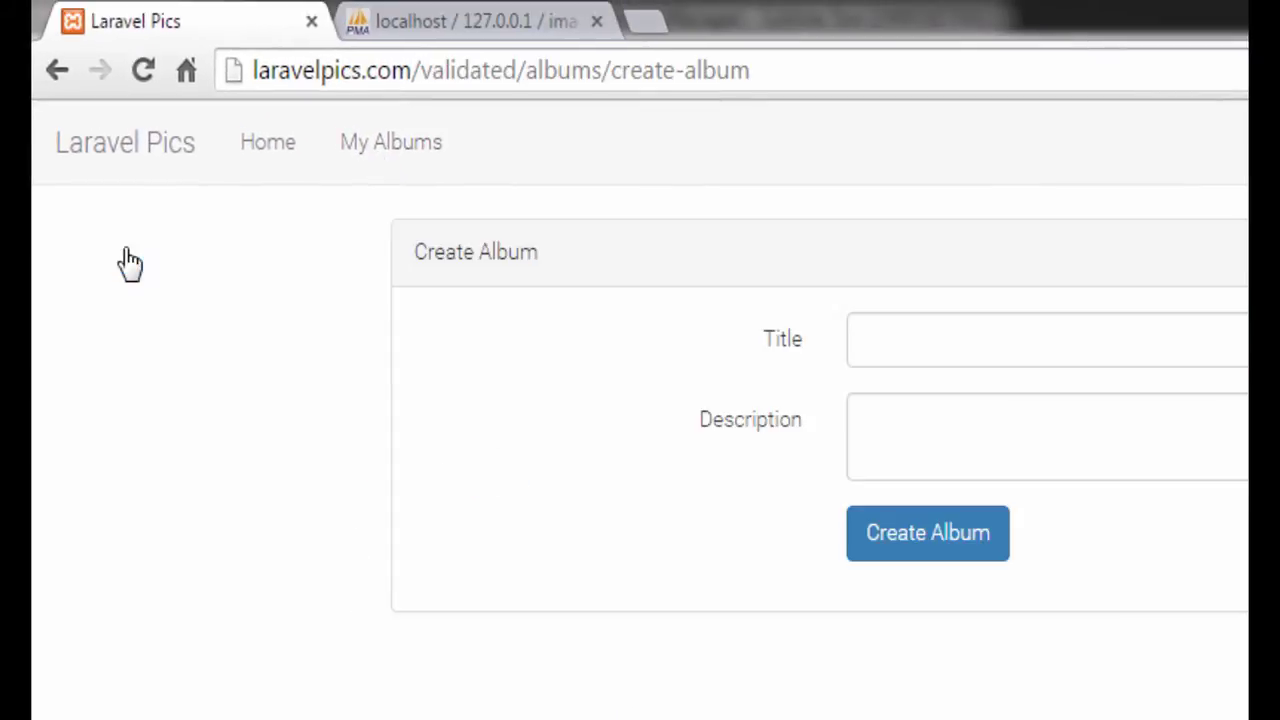
pyautogui.click(930, 345)
pyautogui.write('M')
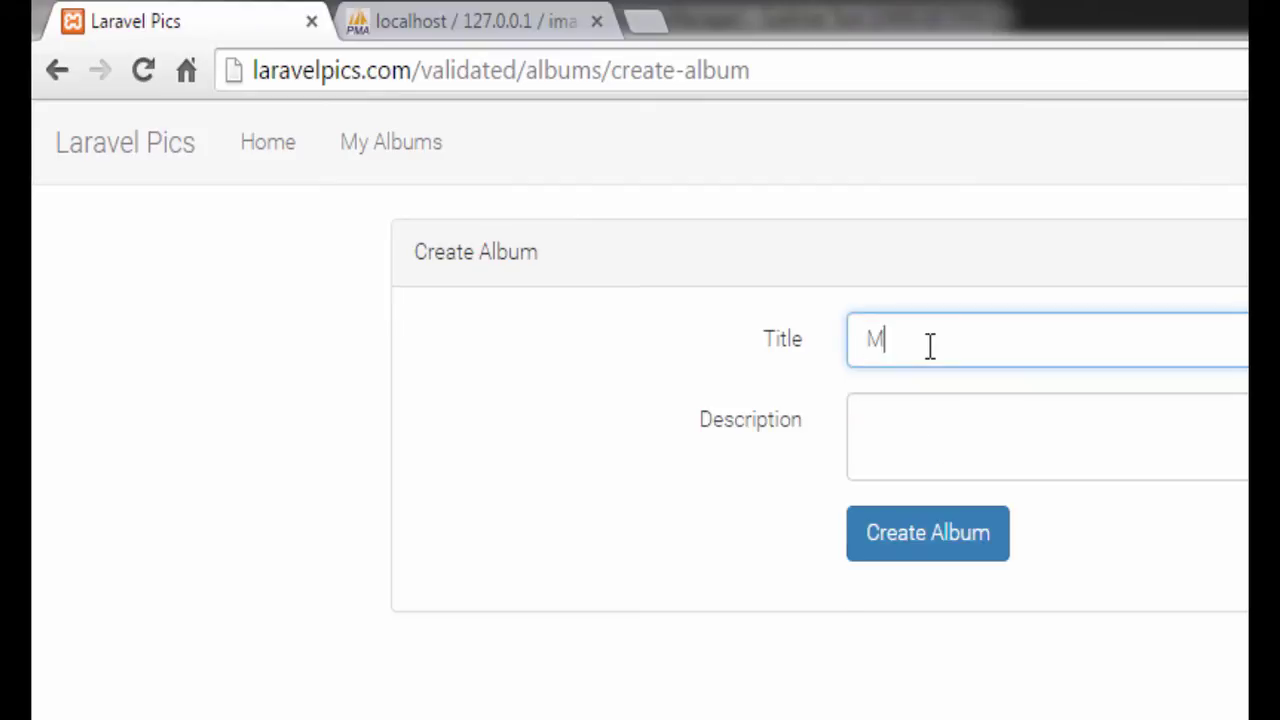
pyautogui.write('y great album')
pyautogui.press('Tab')
pyautogui.write('This ')
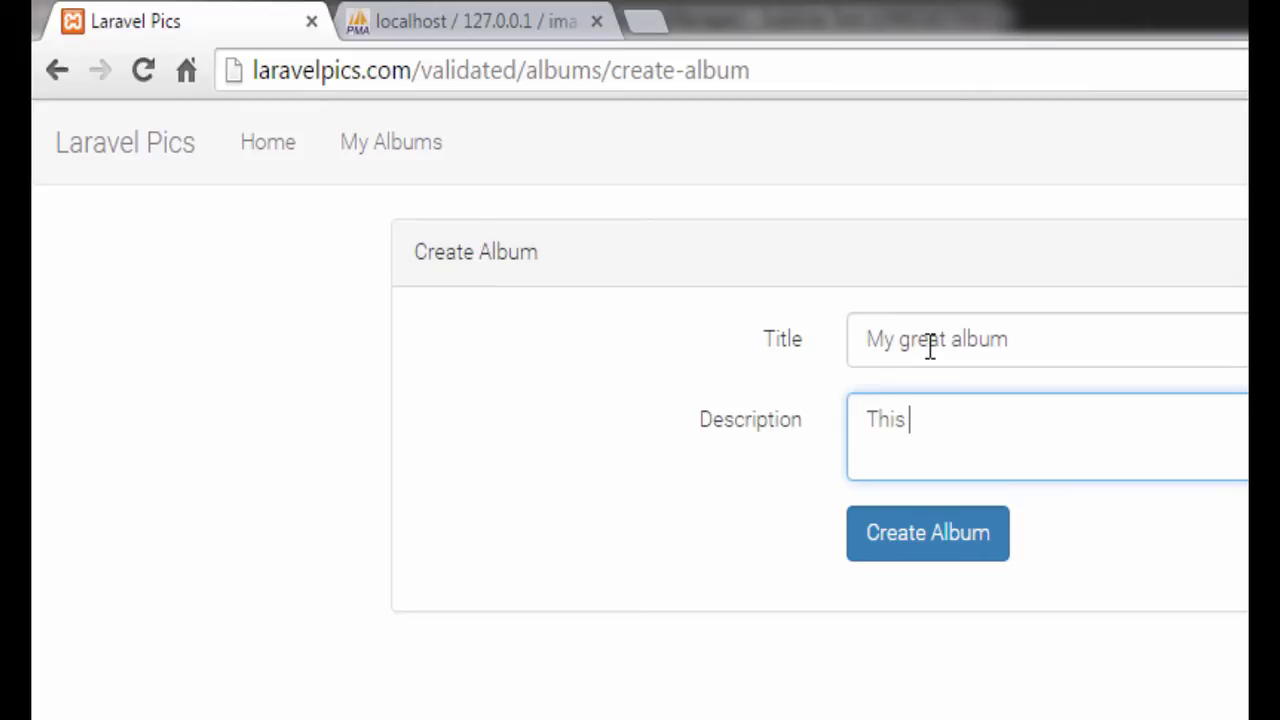
pyautogui.write('is an awesome album')
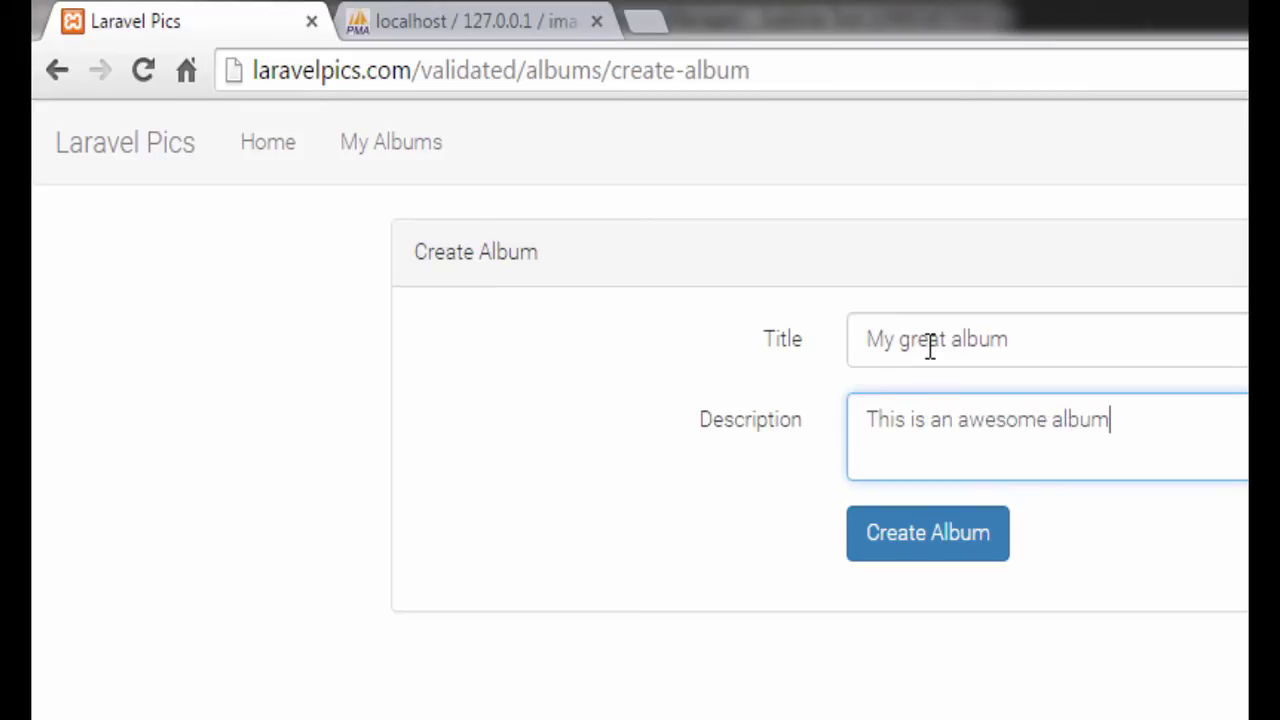
pyautogui.click(930, 550)
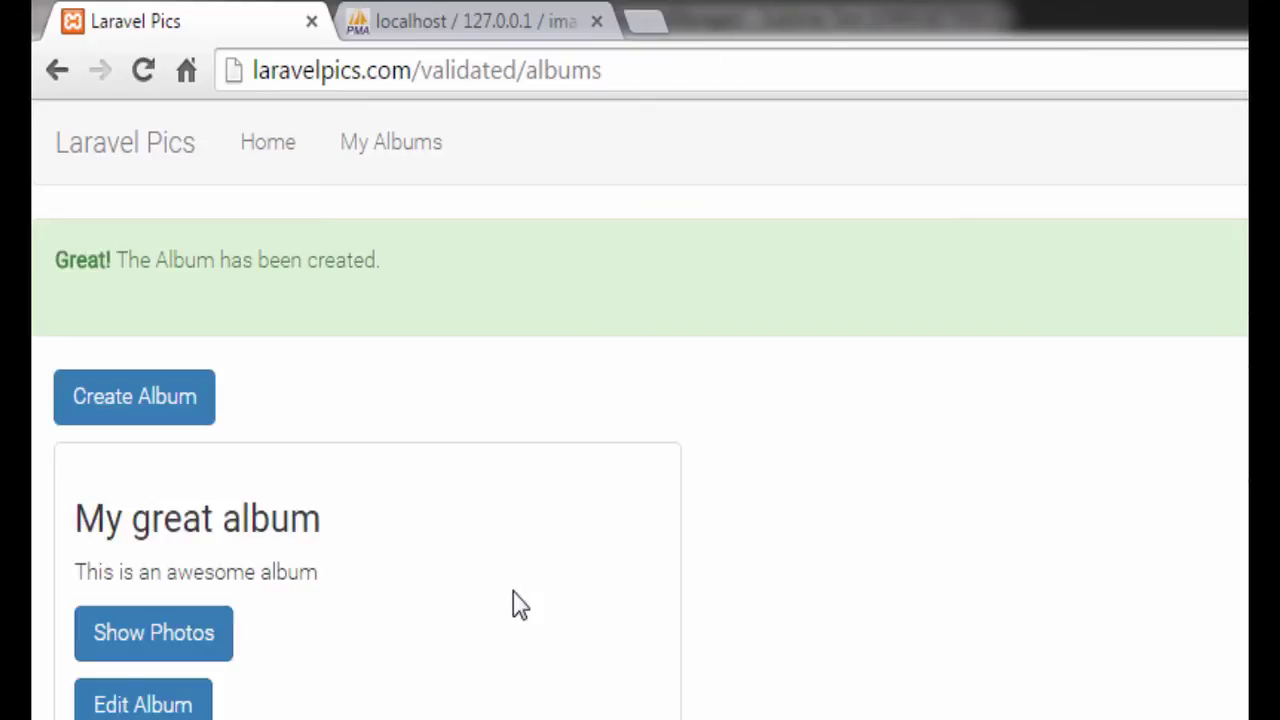
# Step: Create a second album 'New Album' with description 'Other album'
pyautogui.click(134, 396)
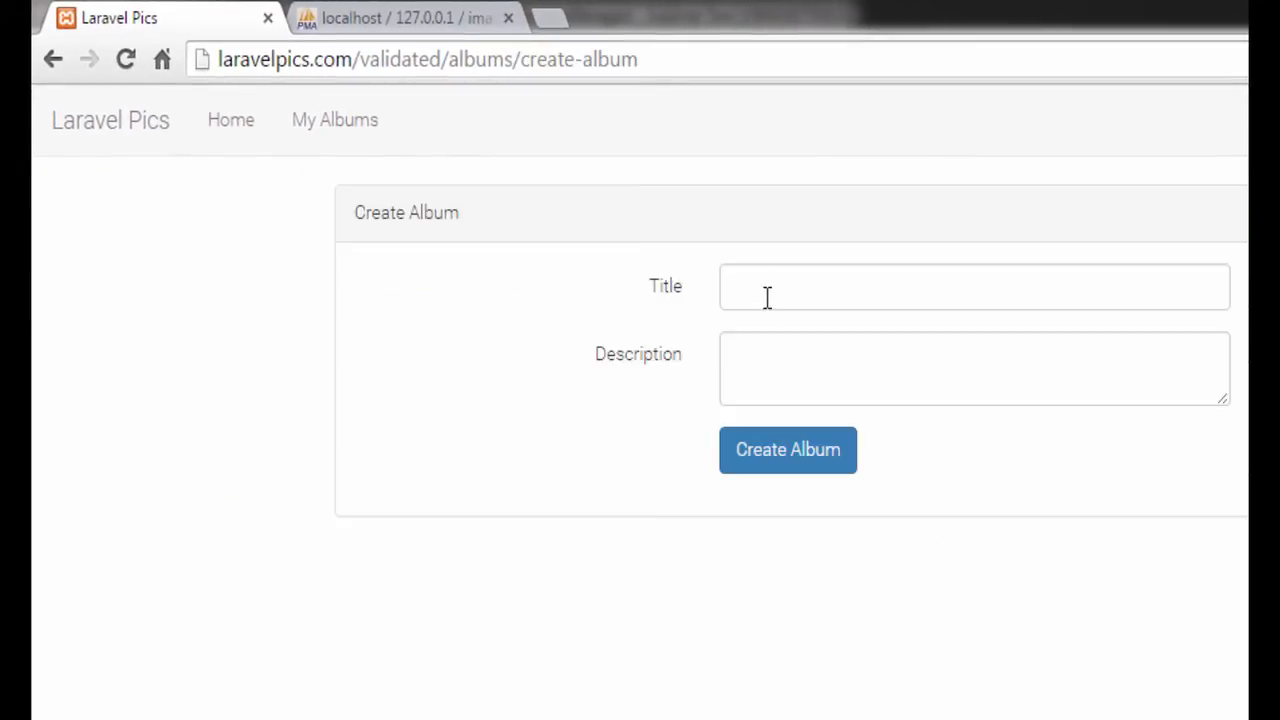
pyautogui.click(767, 288)
pyautogui.write('Ne')
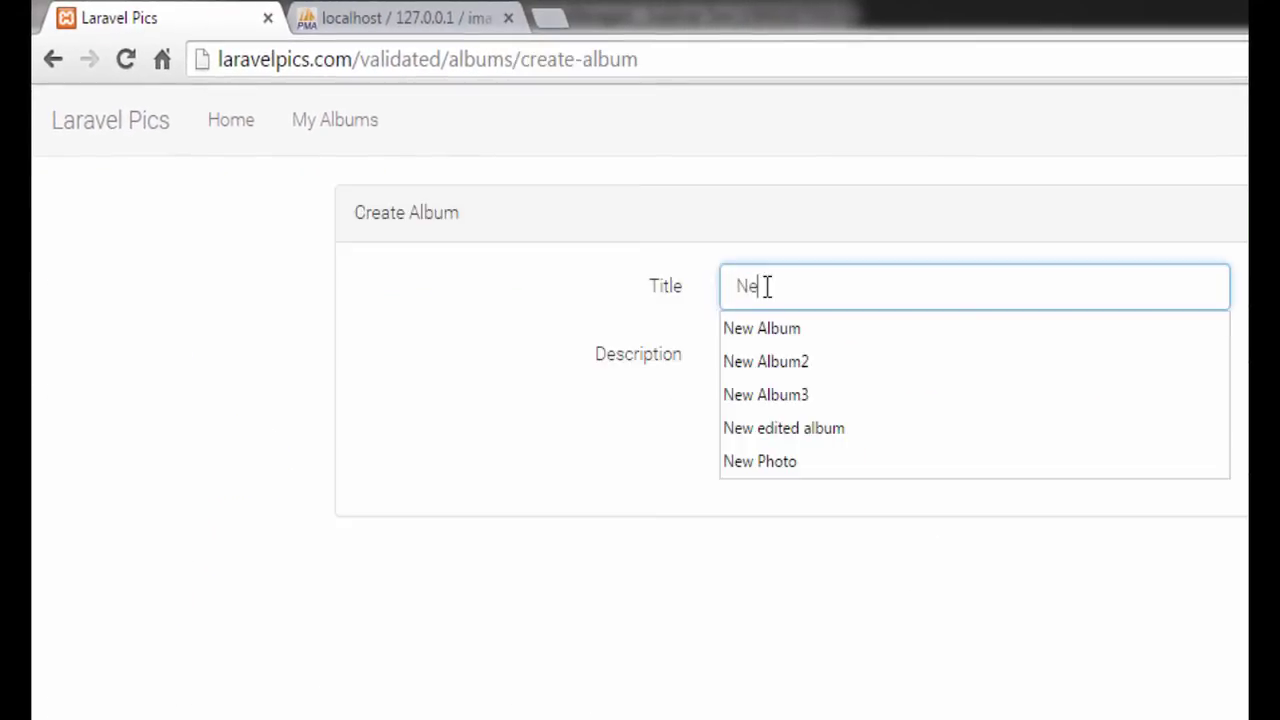
pyautogui.write('w Album')
pyautogui.press('Tab')
pyautogui.write('O')
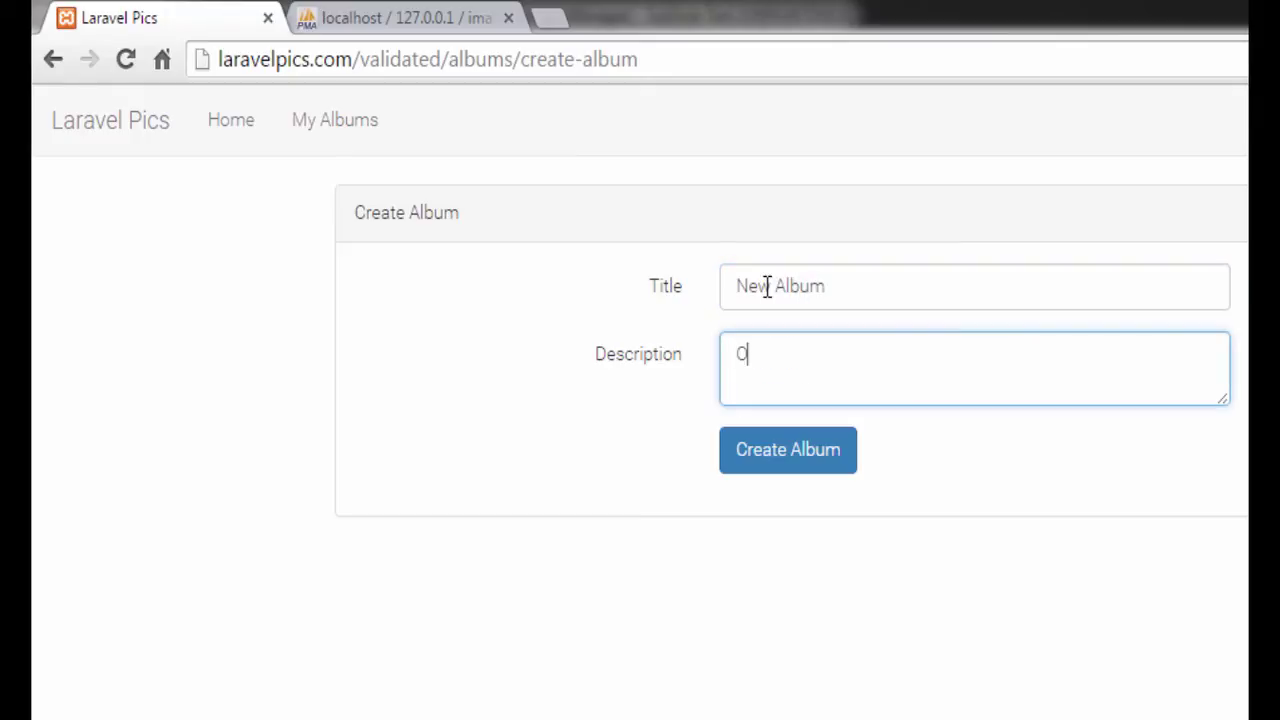
pyautogui.write('ther album')
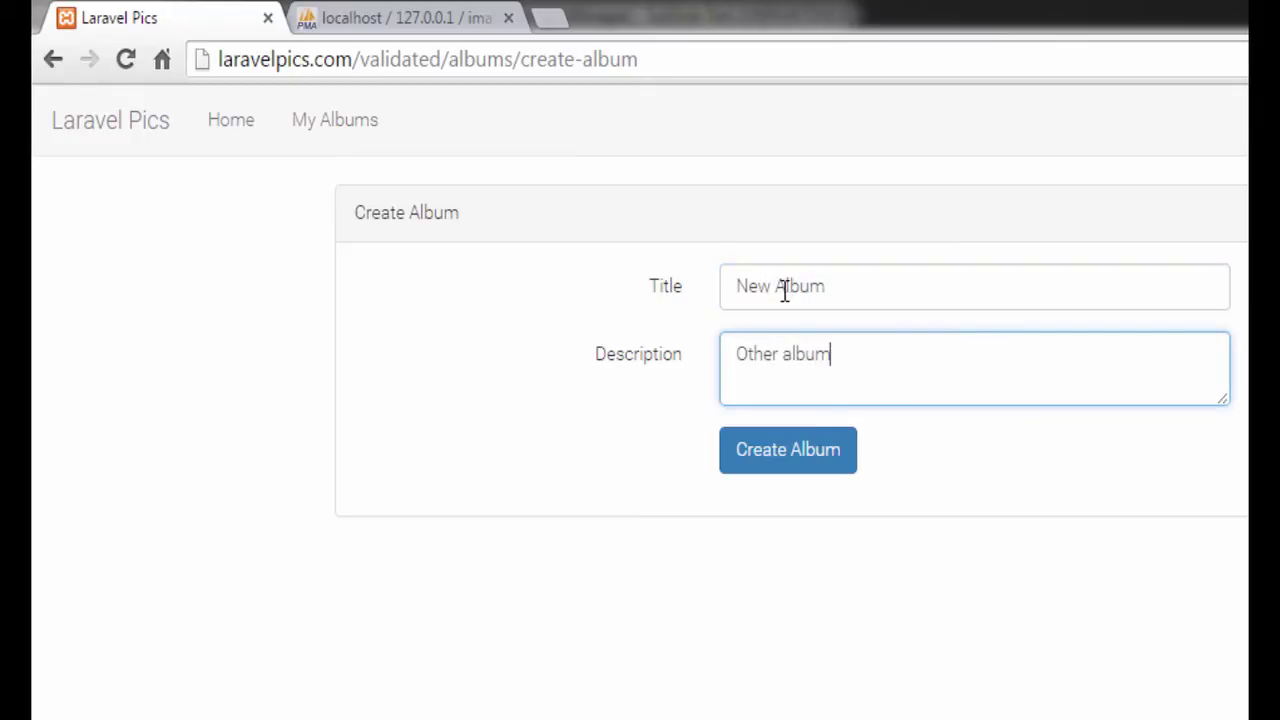
pyautogui.click(812, 460)
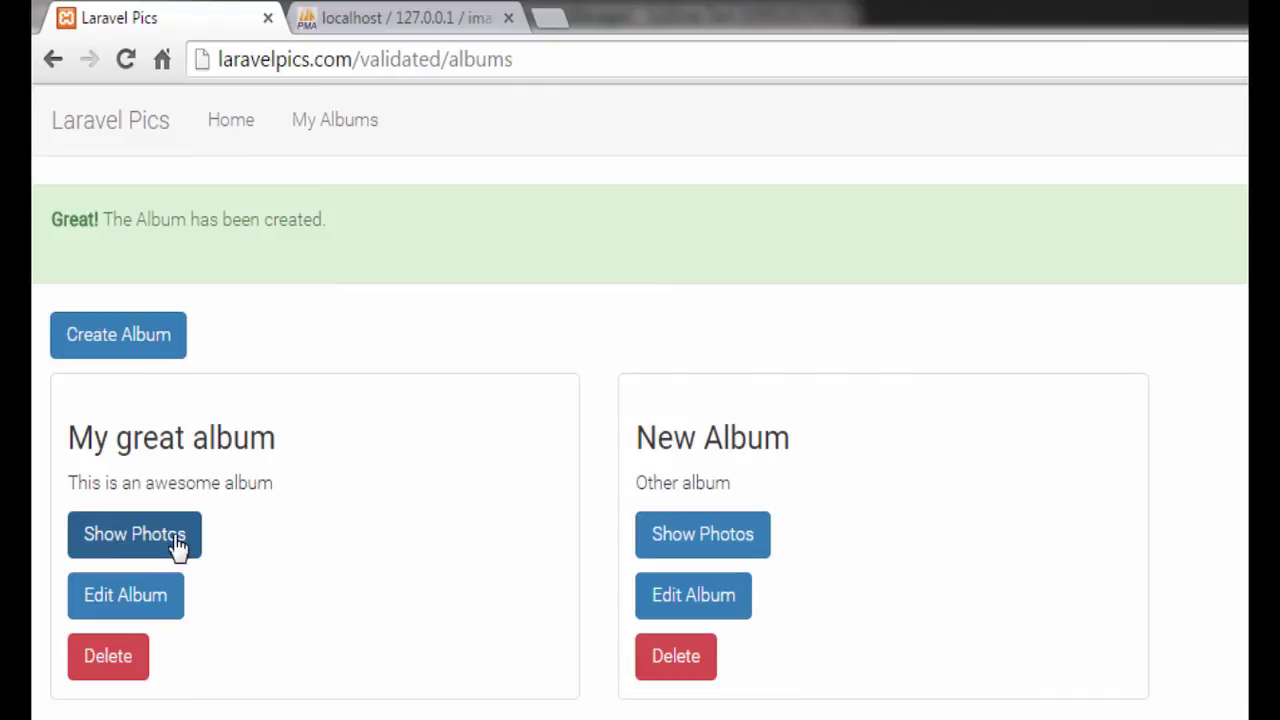
# Step: Start a new photo in My great album titled 'My great pic' with description 'Awesome pic'
pyautogui.click(138, 545)
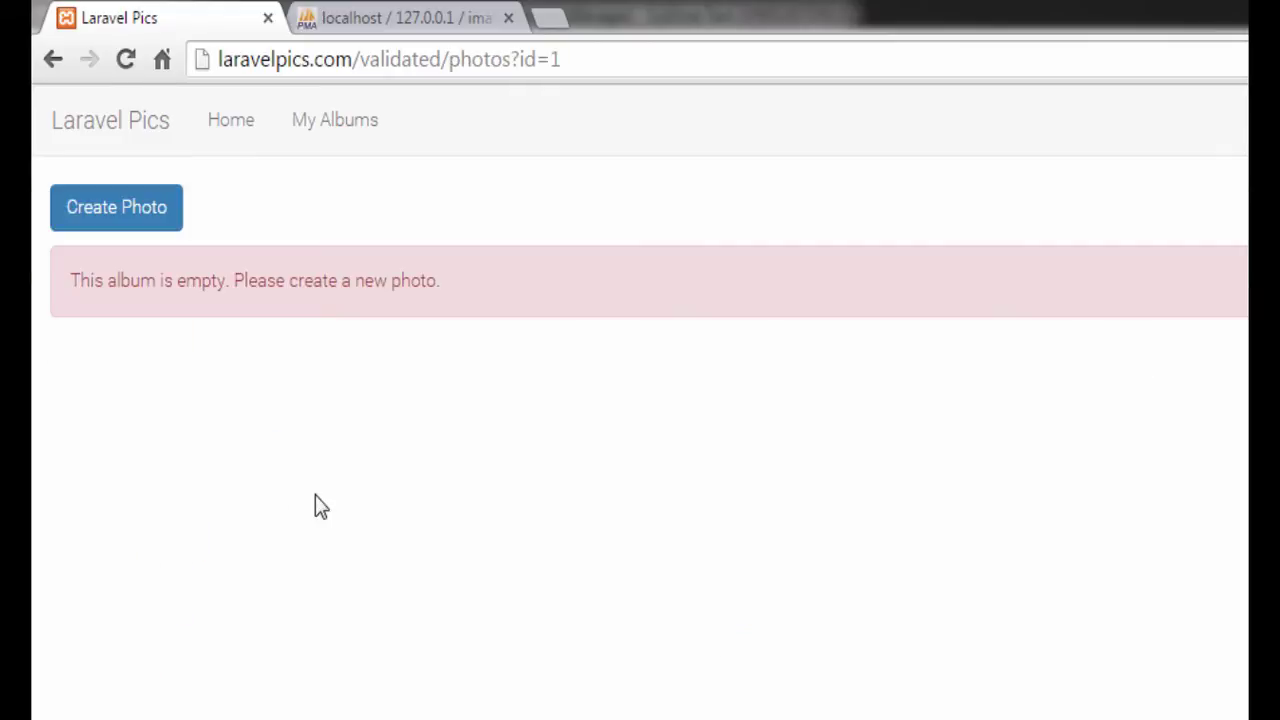
pyautogui.click(121, 222)
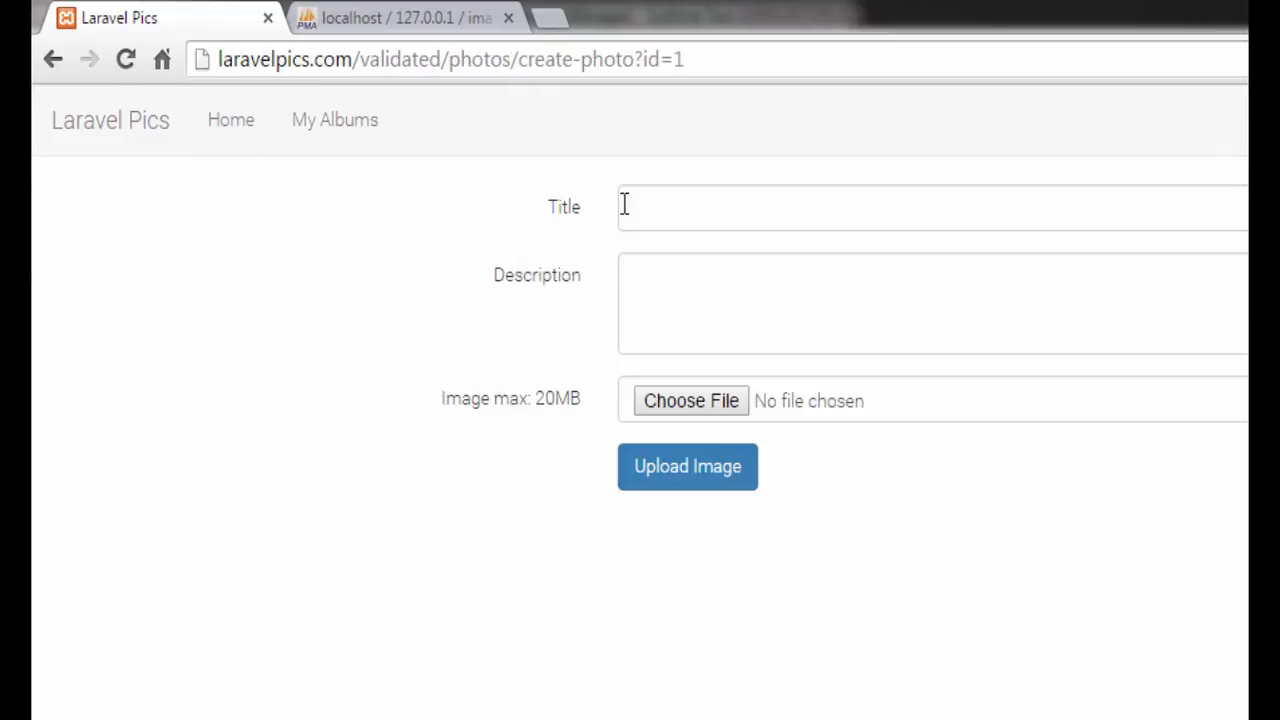
pyautogui.click(657, 206)
pyautogui.write('My g')
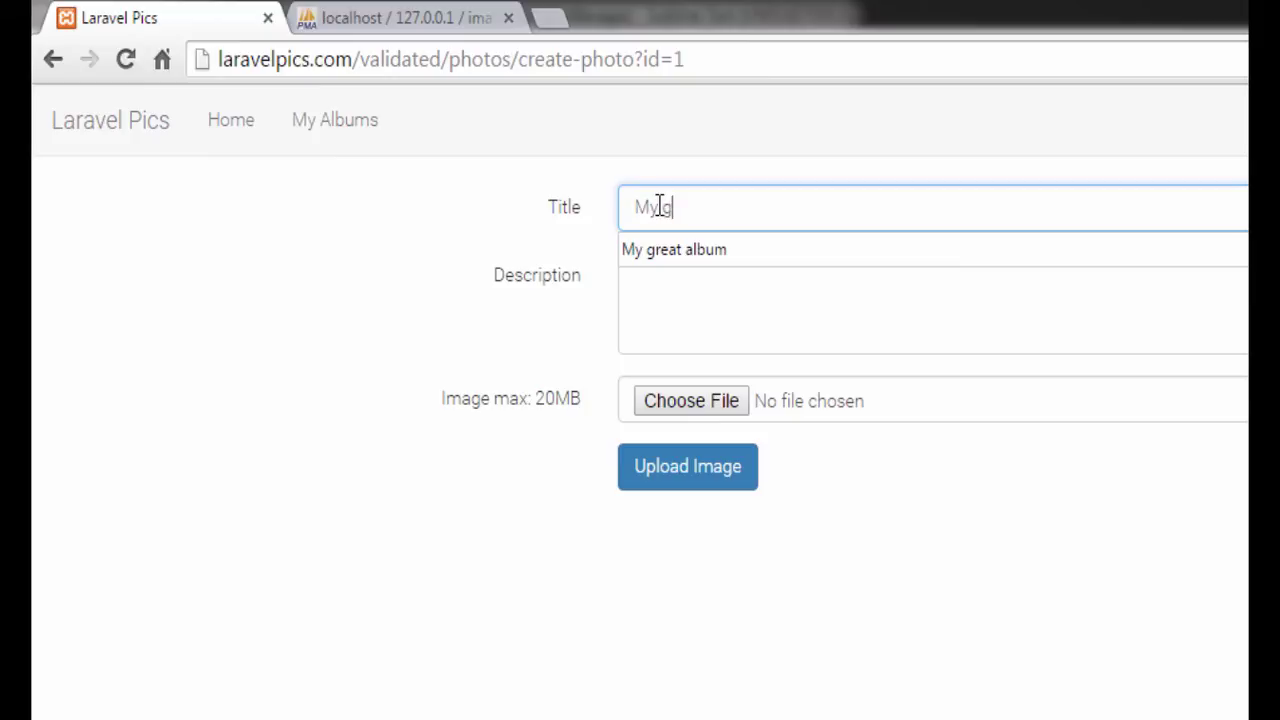
pyautogui.write('reat pic')
pyautogui.click(706, 288)
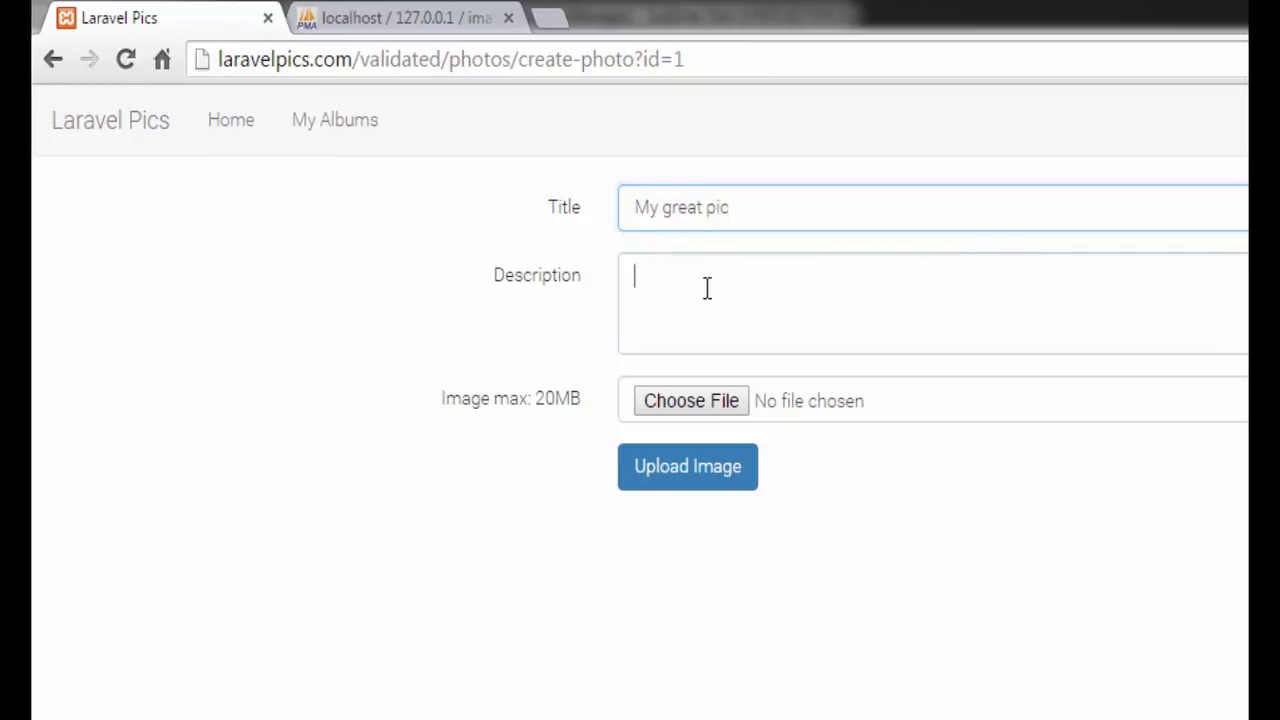
pyautogui.write('Awesome pic')
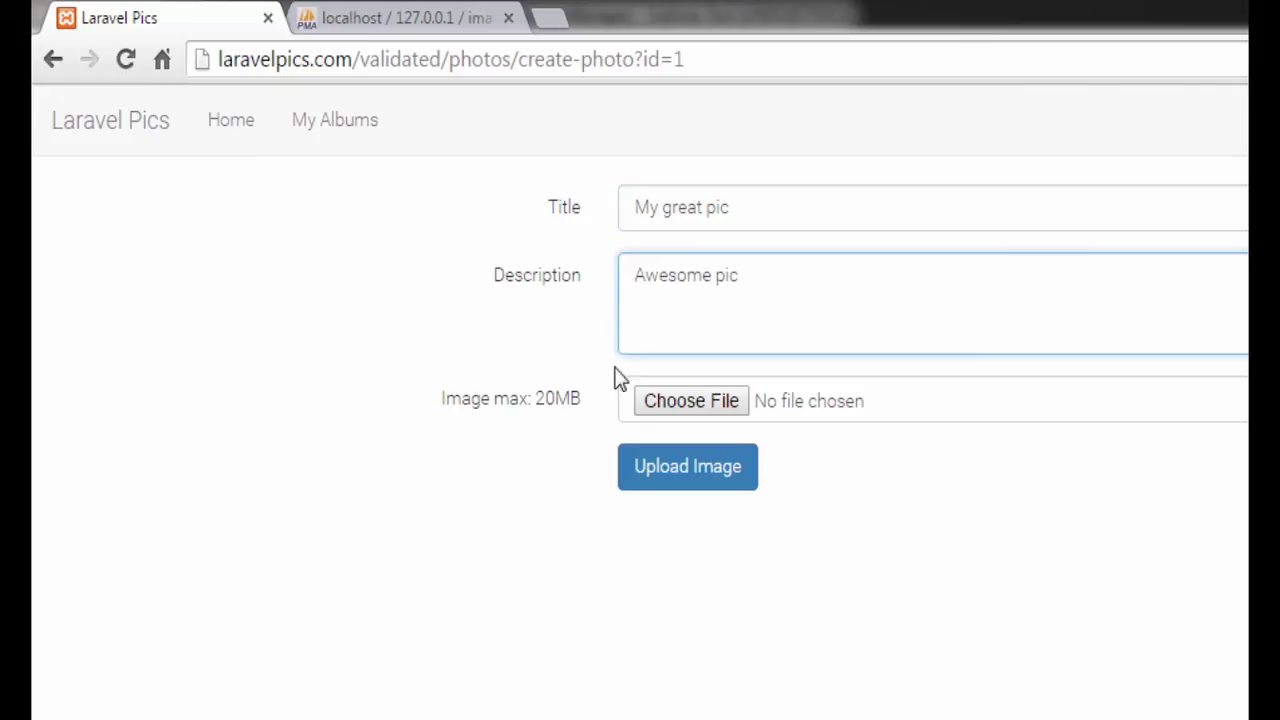
# Step: Attach improved.png as the photo's image and upload it
pyautogui.click(681, 405)
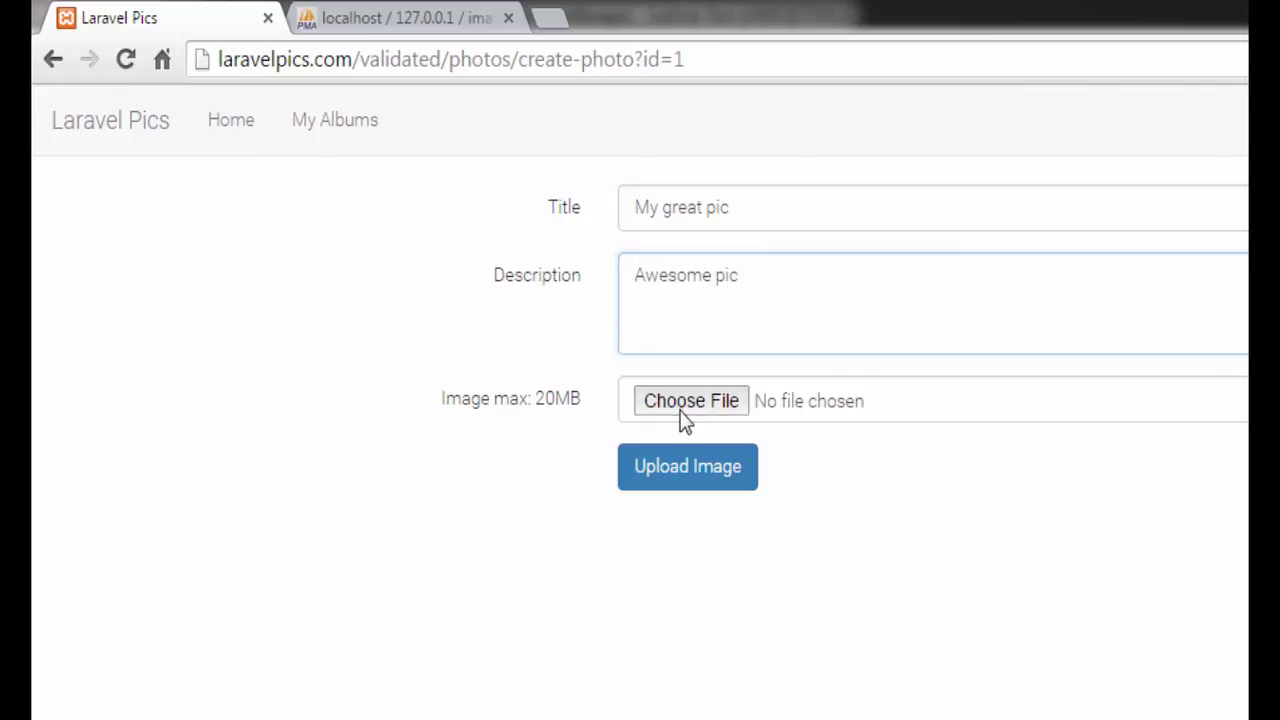
pyautogui.scroll(-3, 808, 270)
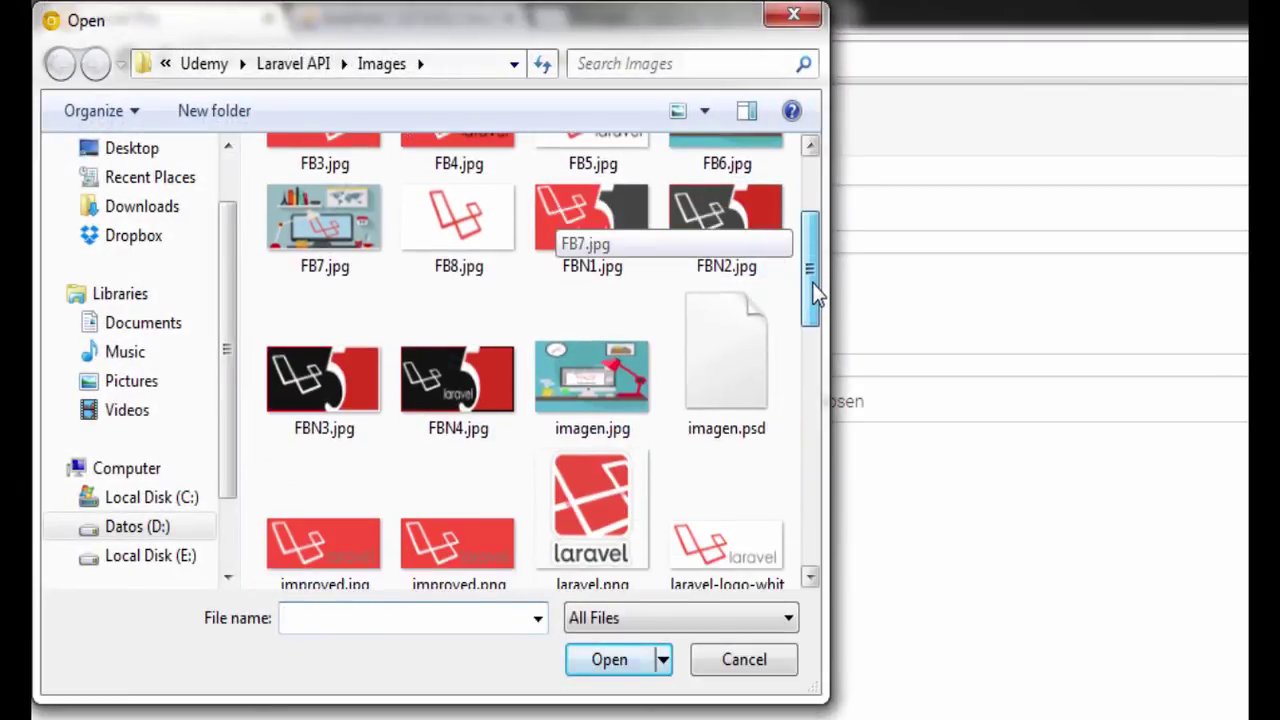
pyautogui.doubleClick(452, 545)
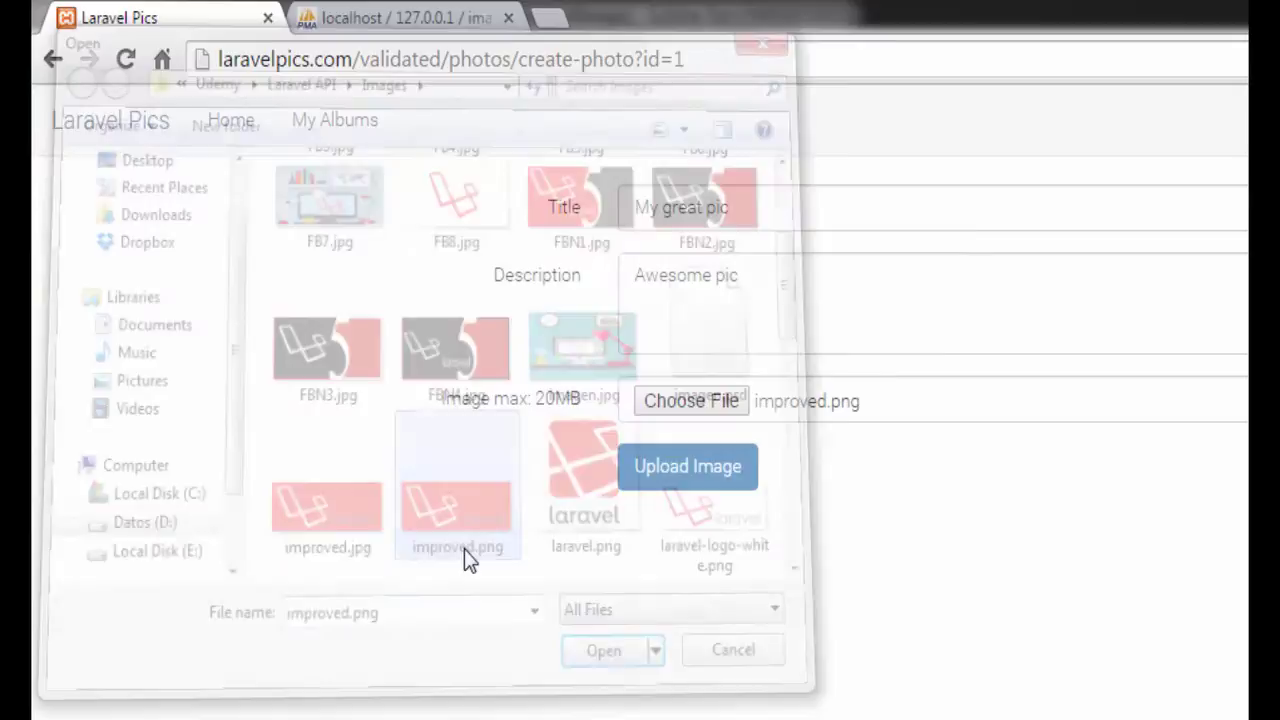
pyautogui.click(672, 484)
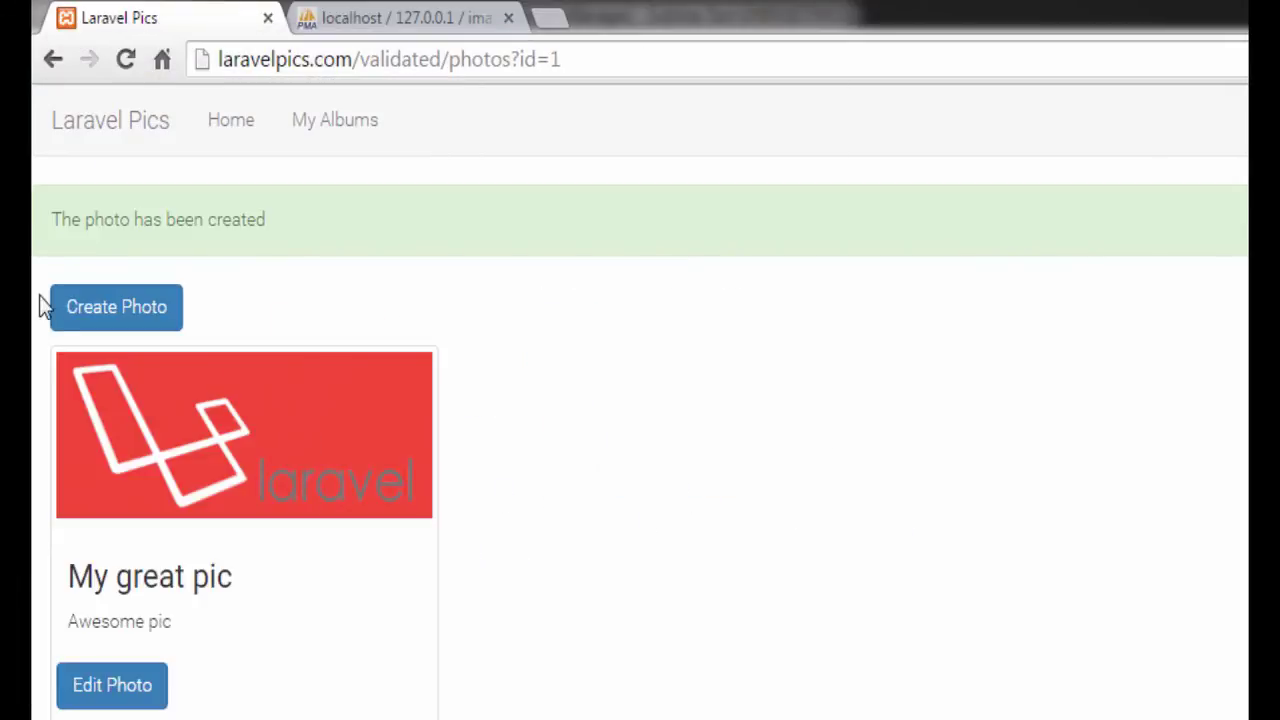
# Step: Upload a photo titled 'Photo 1' with description 'sddfsfd' and the udemy.png image
pyautogui.click(106, 314)
pyautogui.click(710, 195)
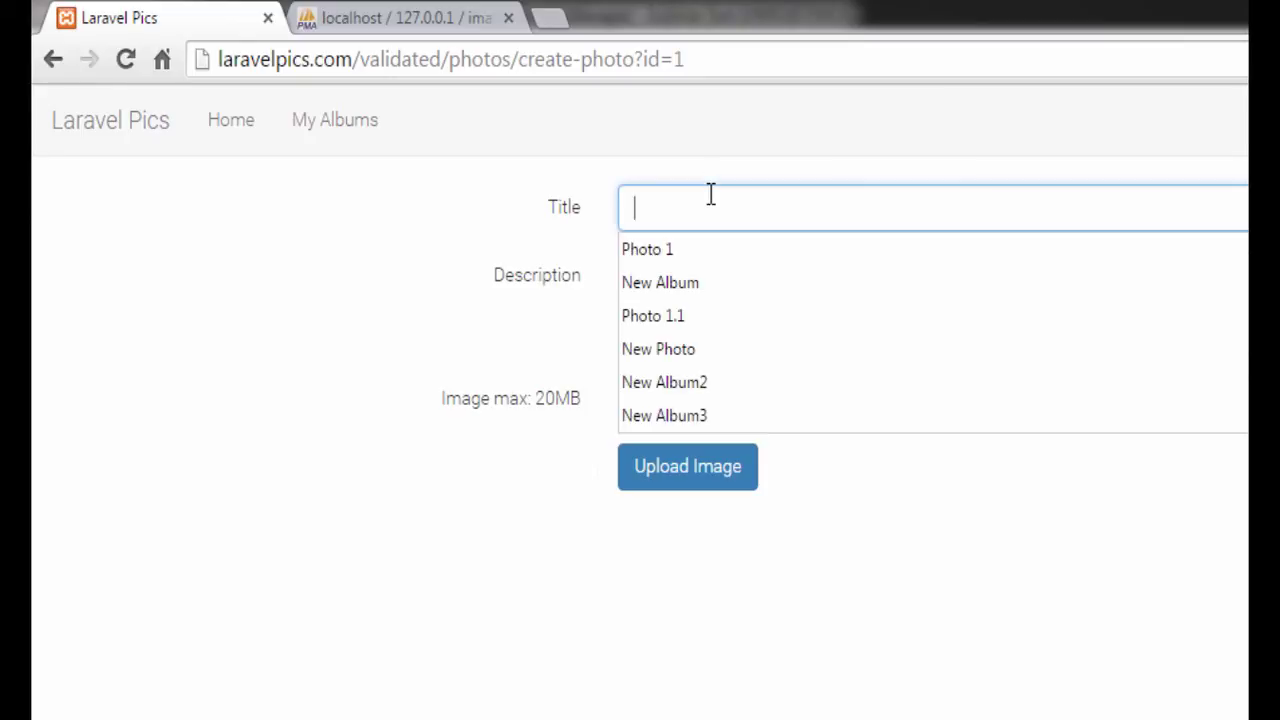
pyautogui.click(711, 251)
pyautogui.click(726, 311)
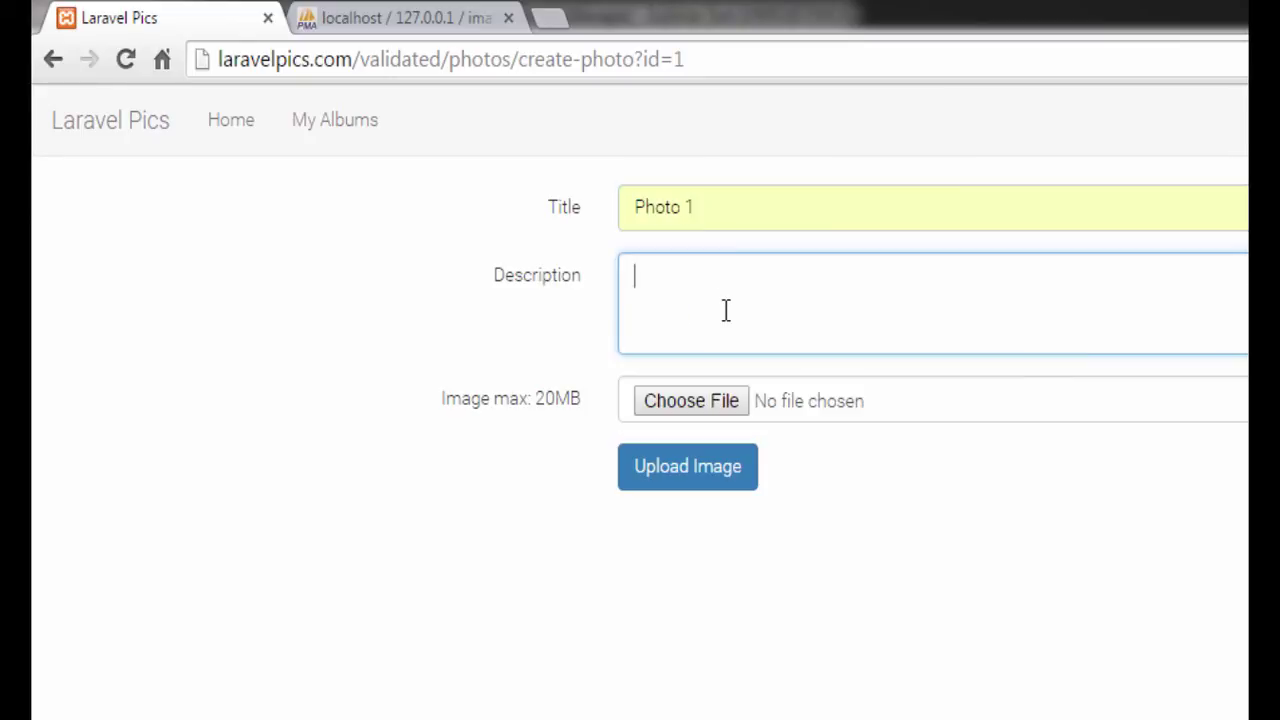
pyautogui.write('sddfsfd')
pyautogui.click(709, 400)
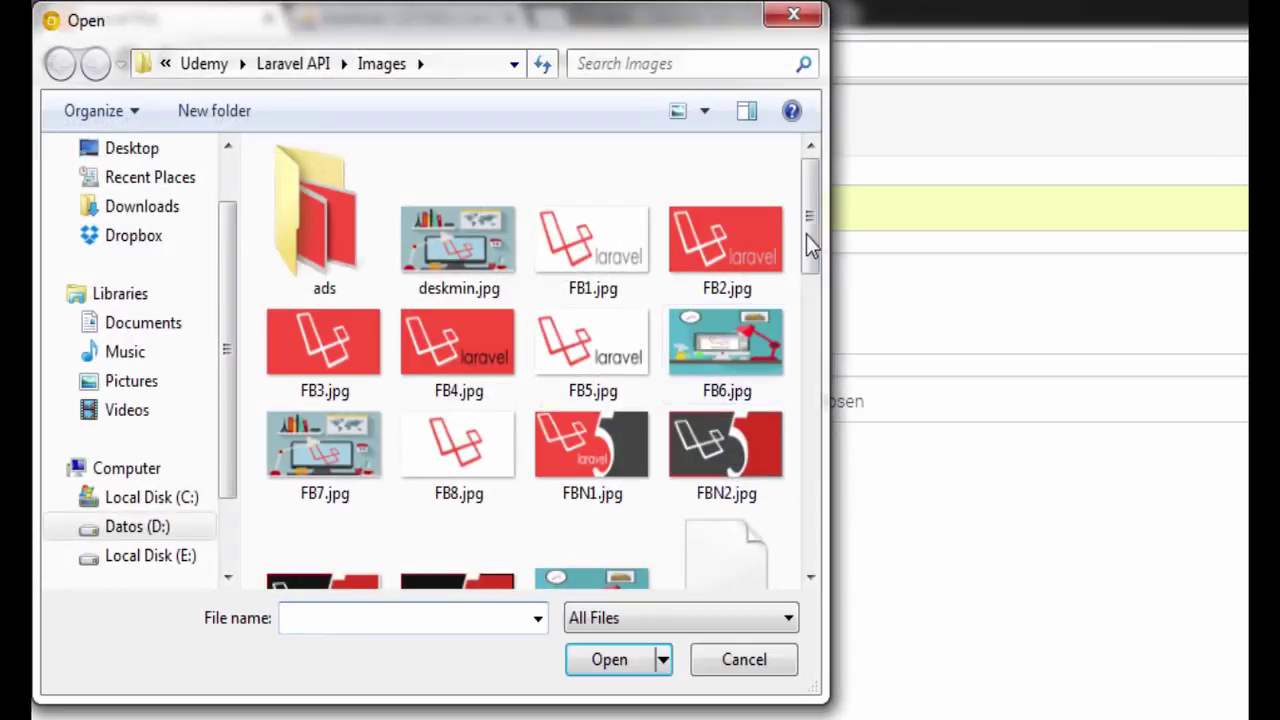
pyautogui.moveTo(810, 247); pyautogui.dragTo(812, 390)
pyautogui.doubleClick(382, 537)
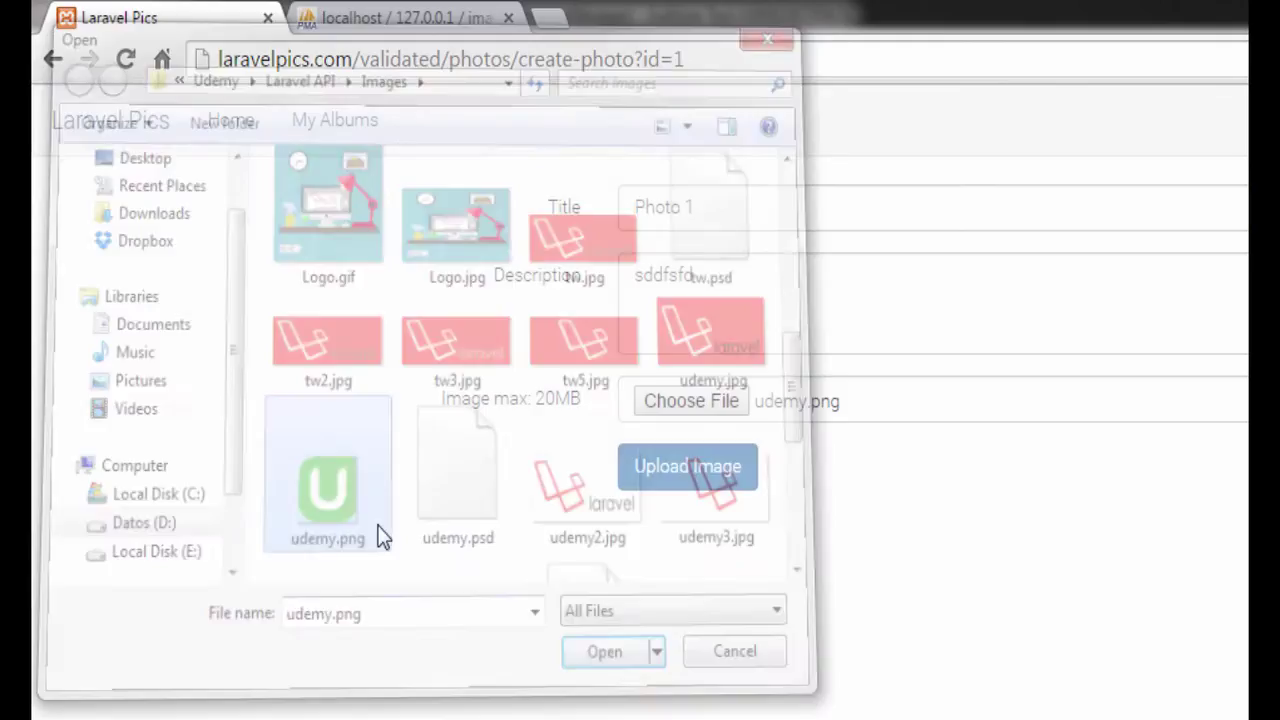
pyautogui.click(685, 484)
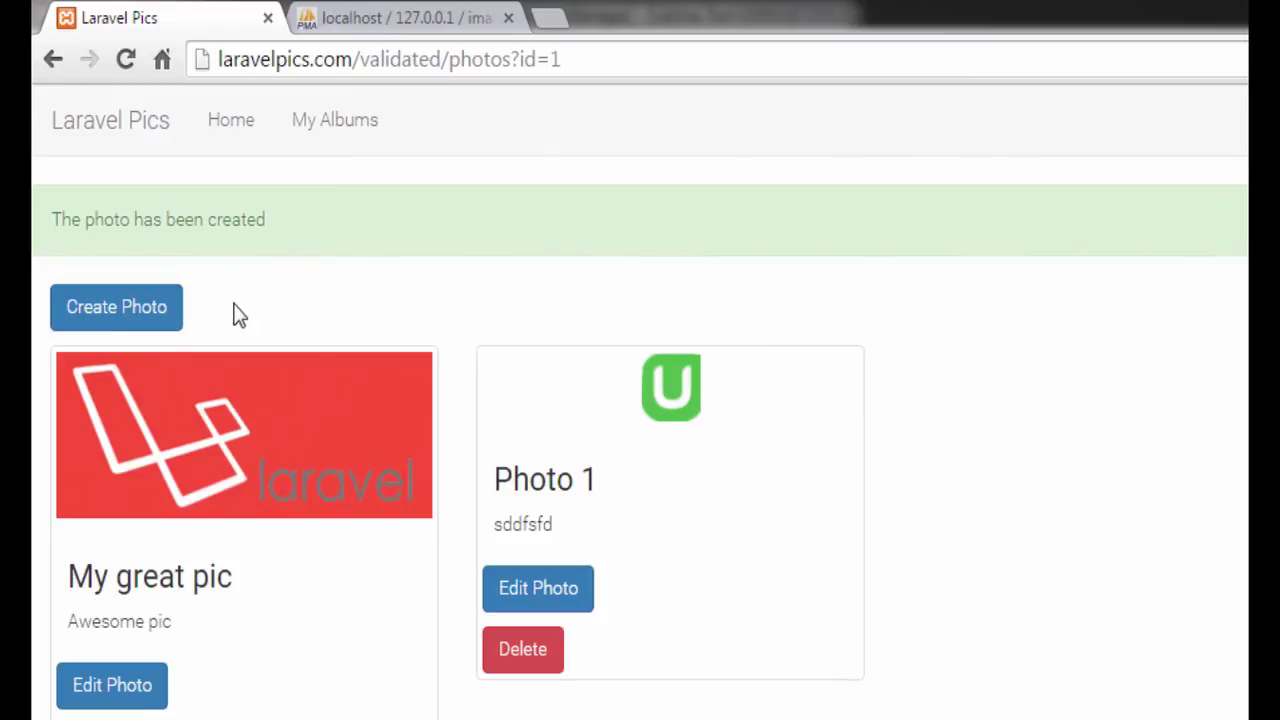
# Step: Edit Photo 1 to title 'Picture', description 'dxfsdt' and image udemy3.jpg, and save
pyautogui.click(541, 597)
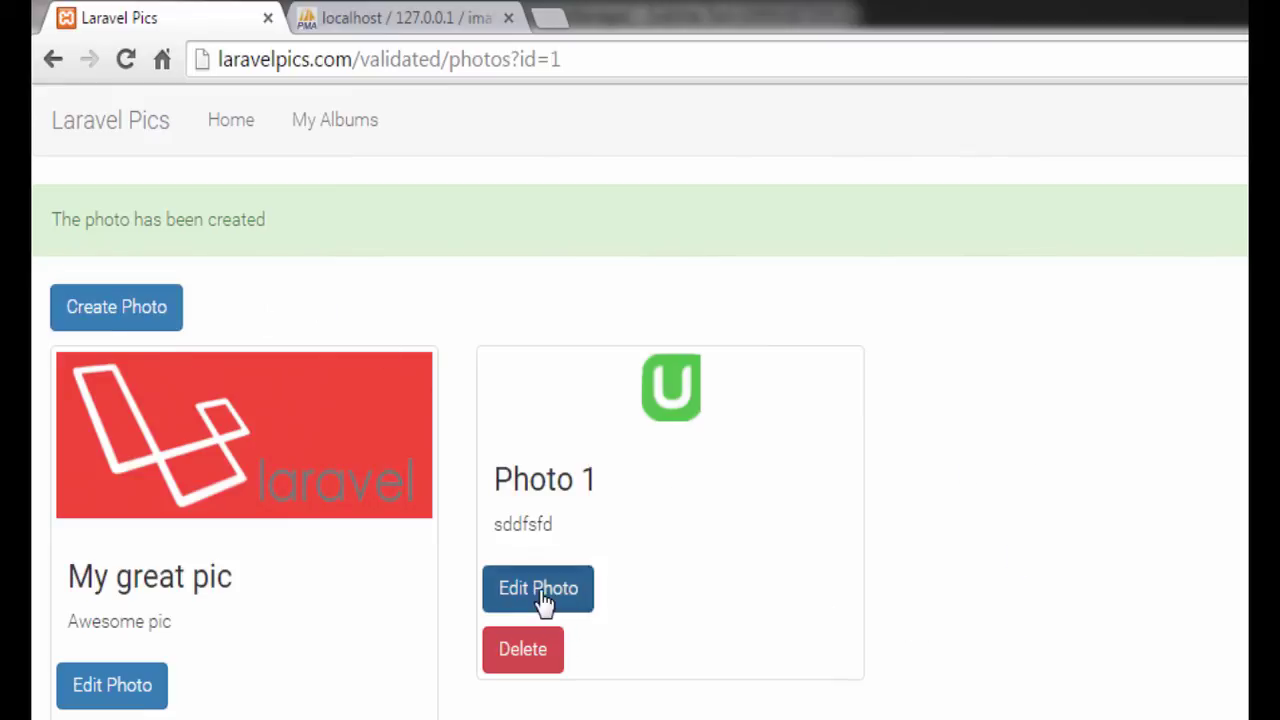
pyautogui.moveTo(733, 205); pyautogui.dragTo(363, 206)
pyautogui.write('Picture')
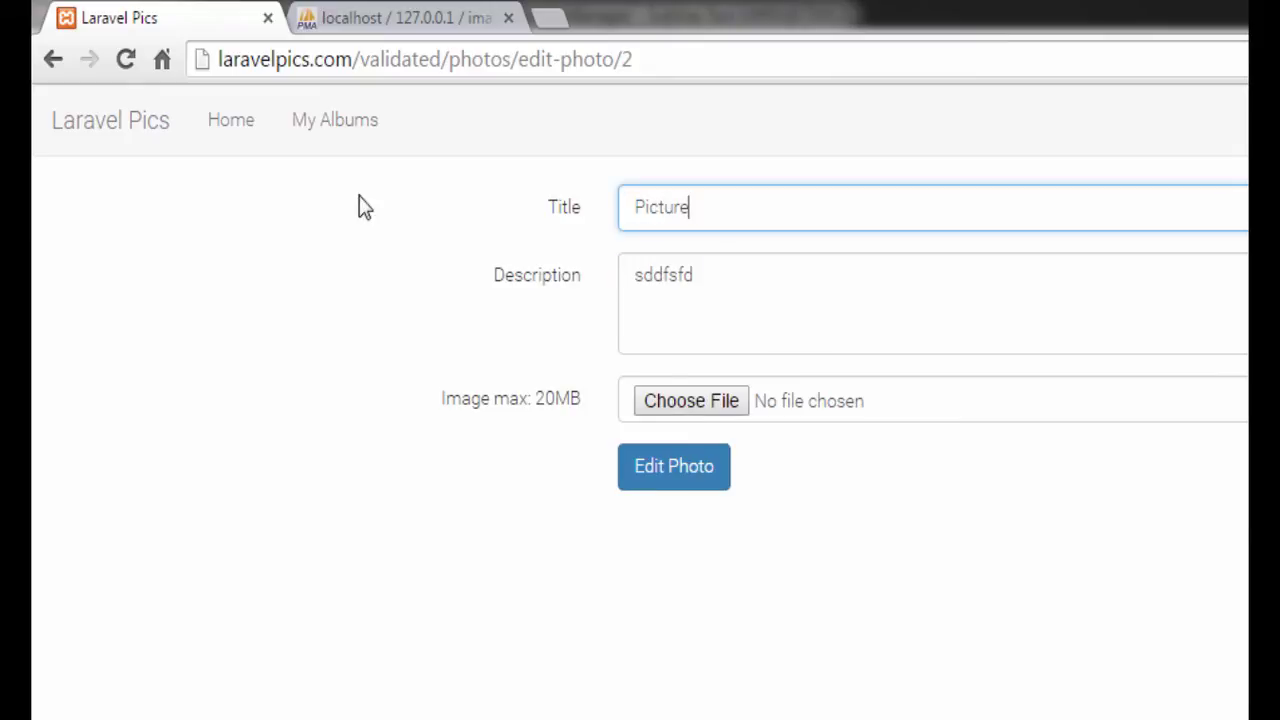
pyautogui.doubleClick(703, 285)
pyautogui.write('dxfsdt')
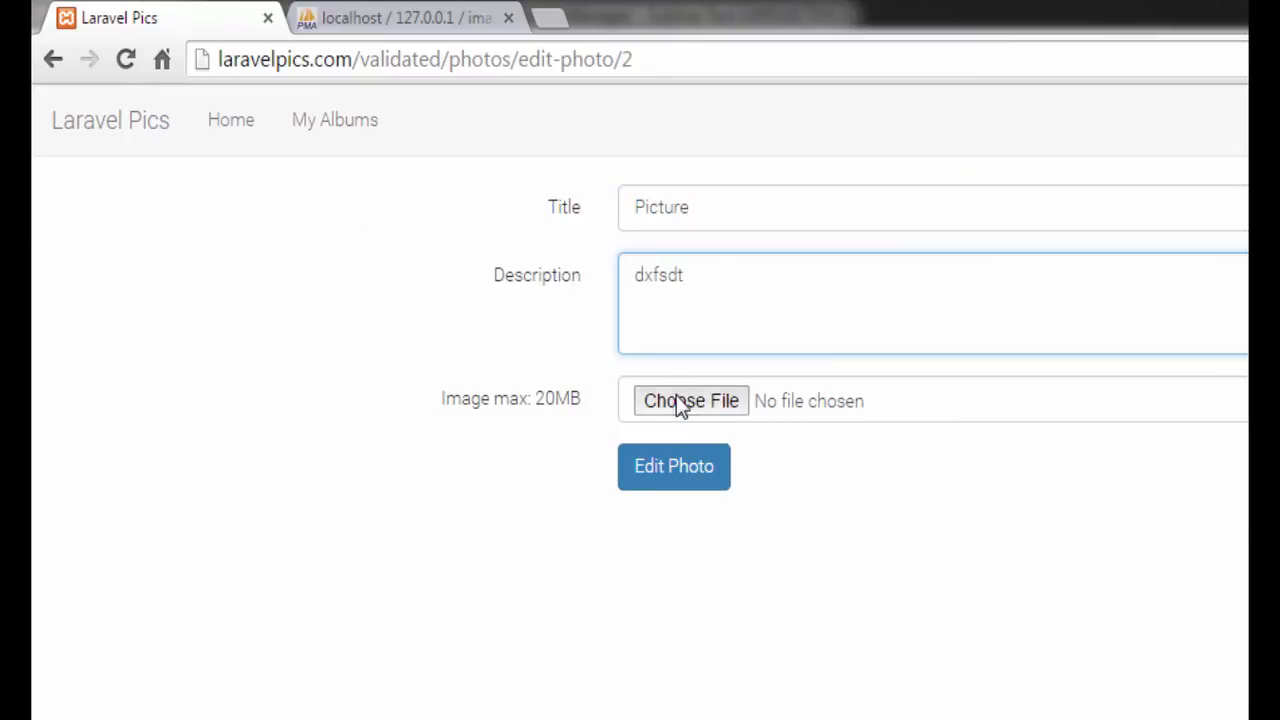
pyautogui.click(676, 395)
pyautogui.moveTo(817, 206); pyautogui.dragTo(813, 440)
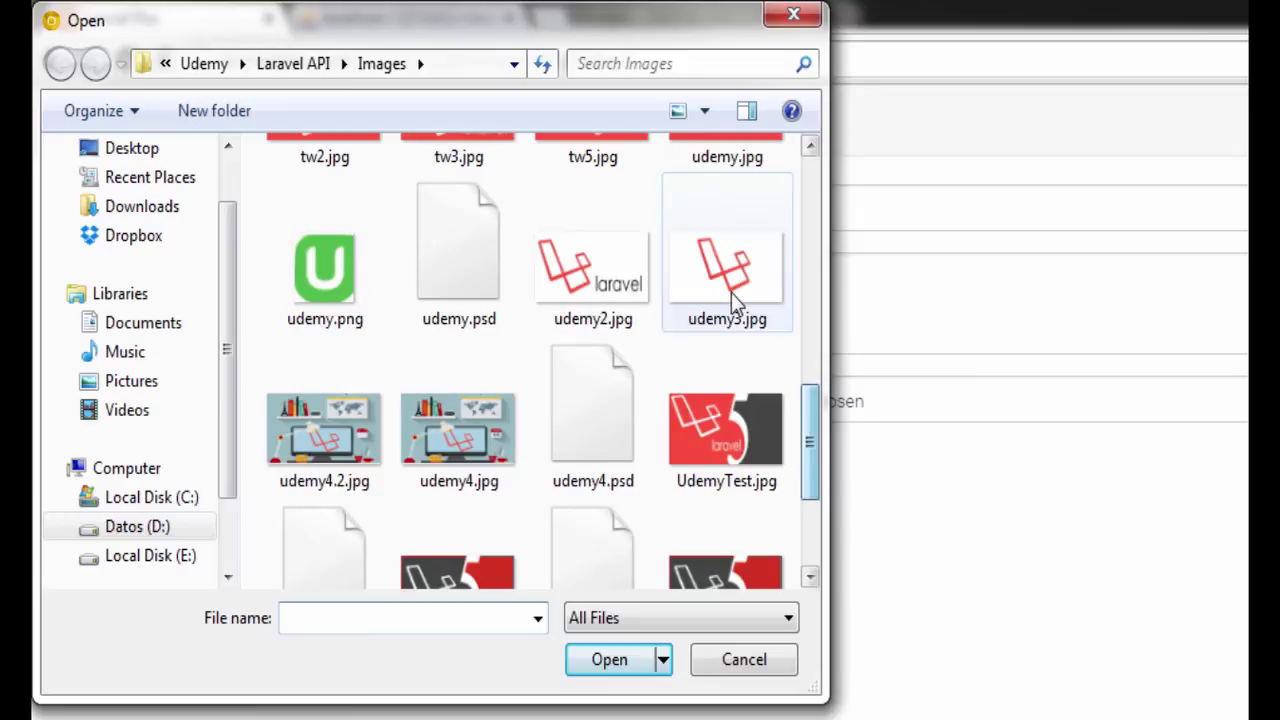
pyautogui.doubleClick(734, 286)
pyautogui.click(652, 468)
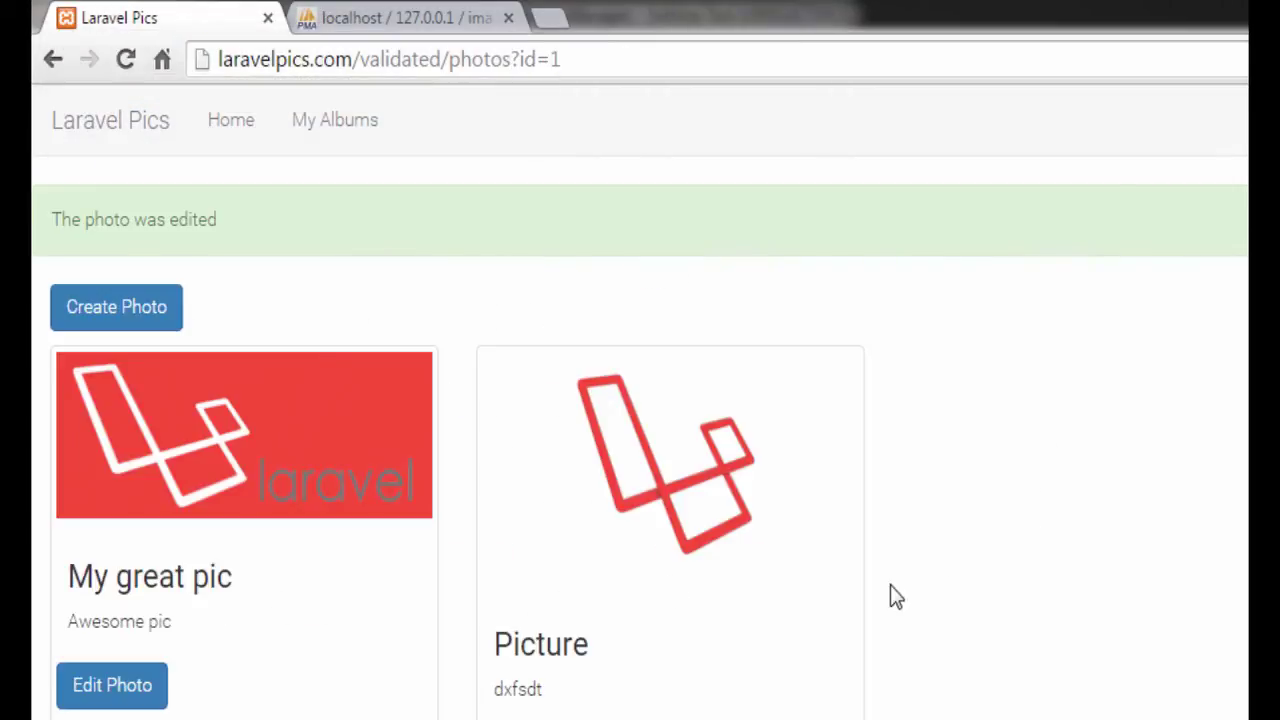
# Step: Check that New Album is empty, then delete New Album
pyautogui.click(340, 130)
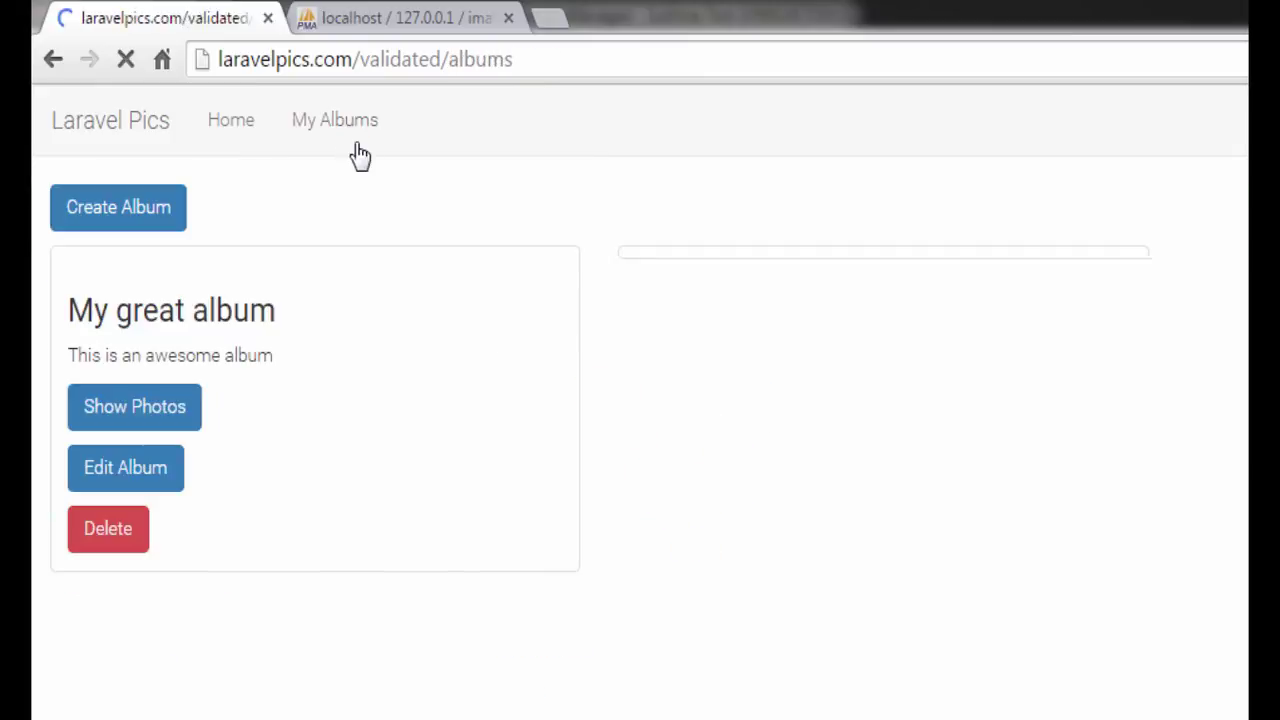
pyautogui.click(720, 424)
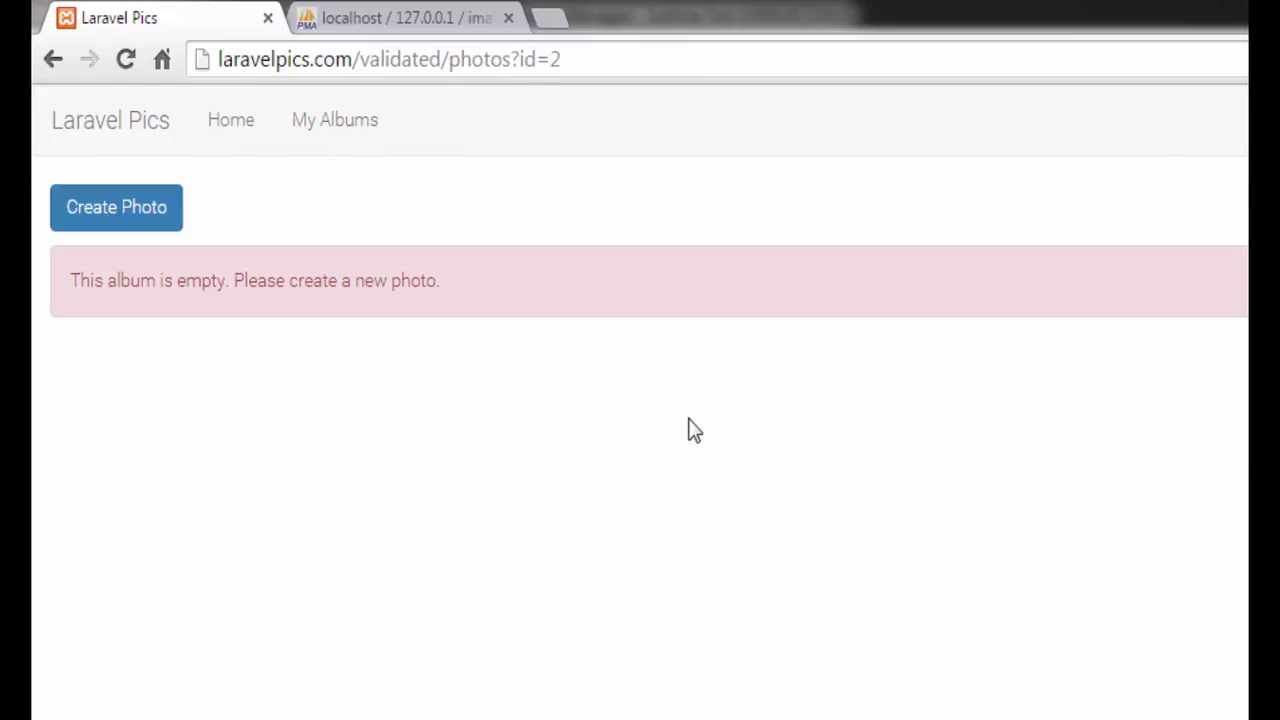
pyautogui.click(338, 143)
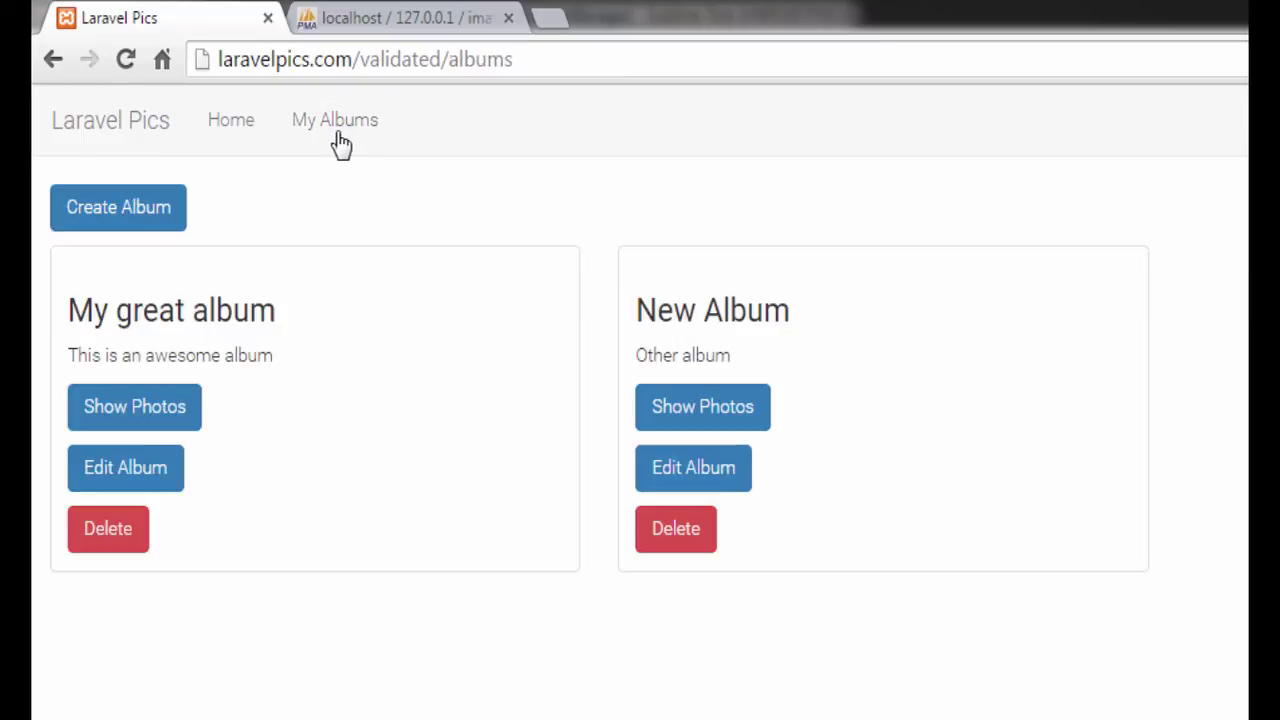
pyautogui.click(674, 545)
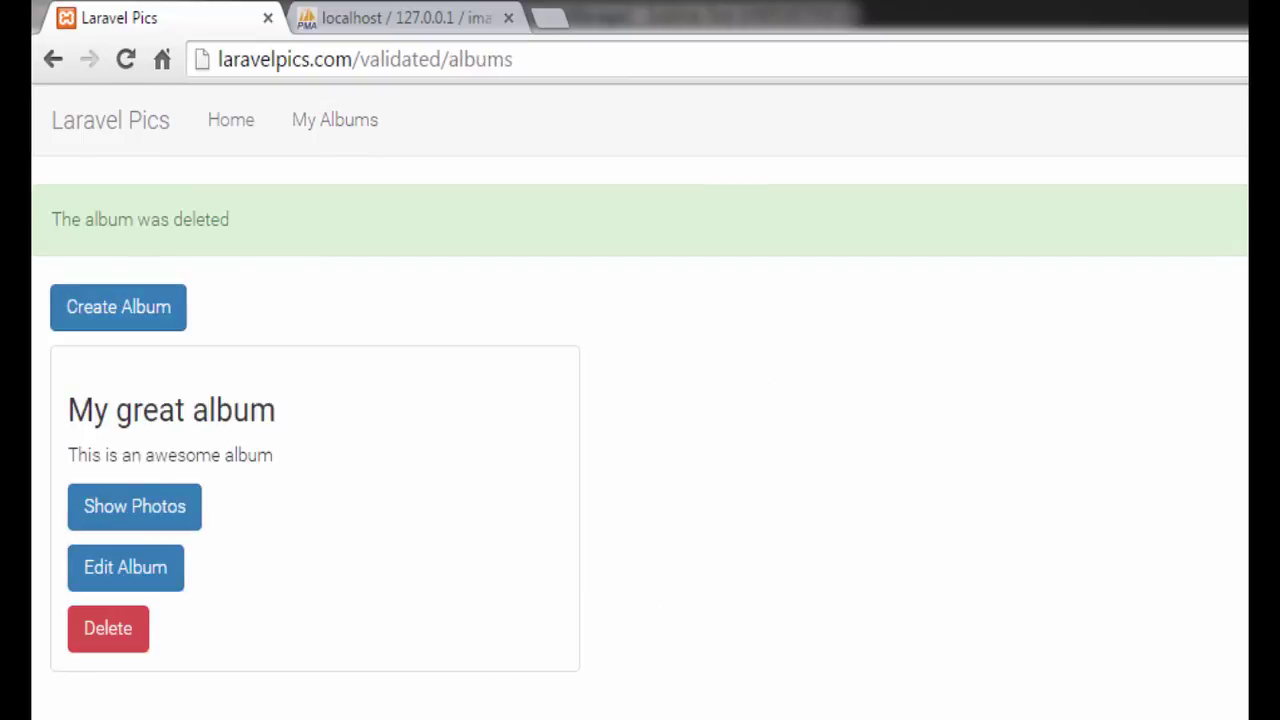
# Step: Delete the Picture photo from My great album, then delete My great album
pyautogui.click(124, 515)
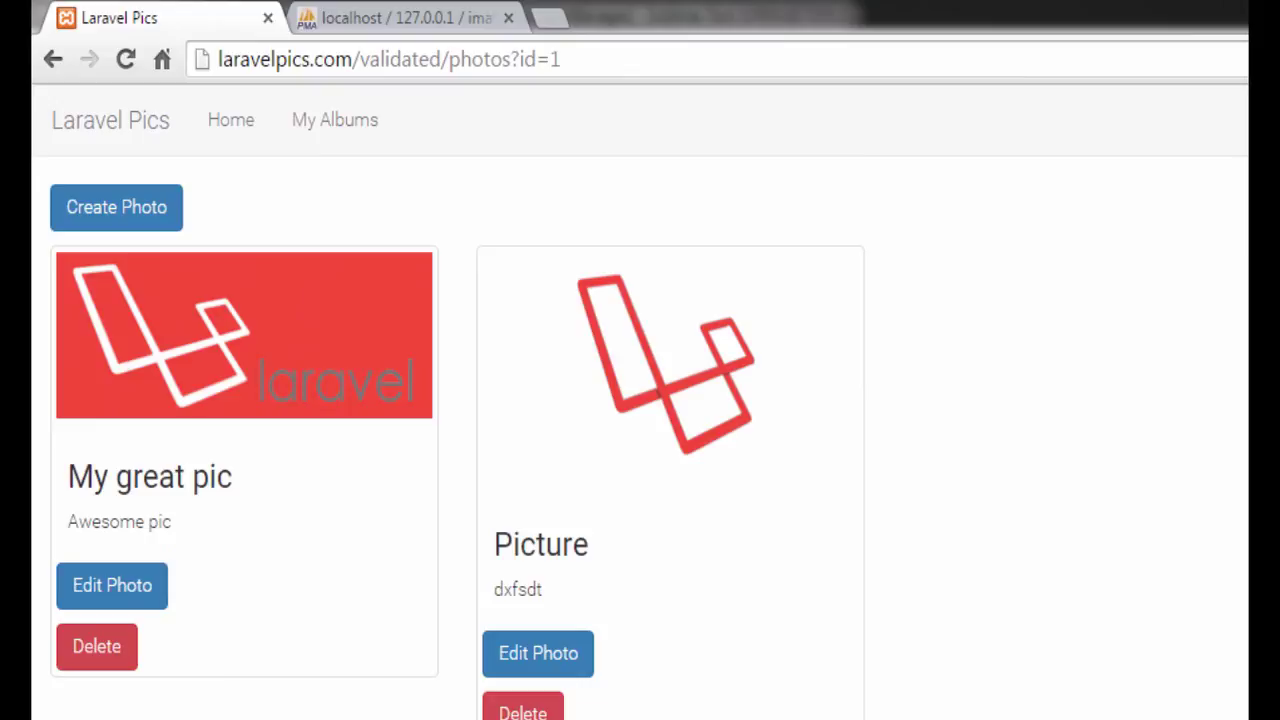
pyautogui.click(522, 710)
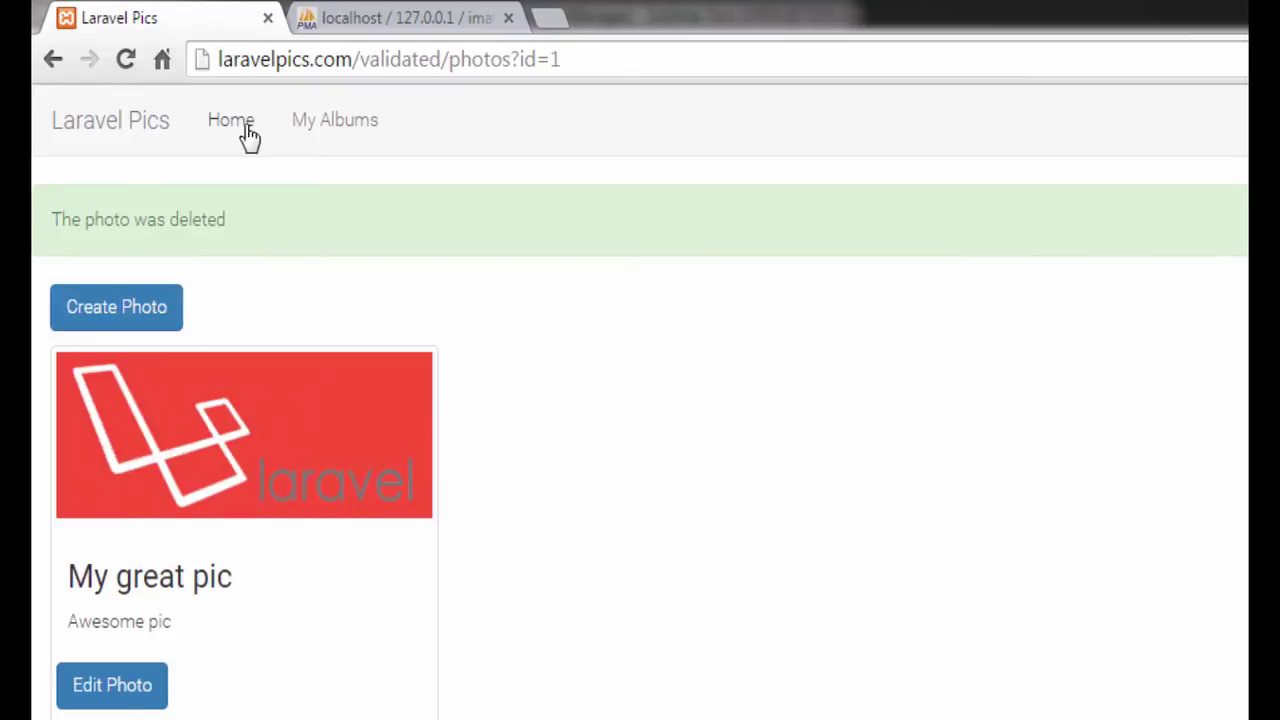
pyautogui.click(364, 127)
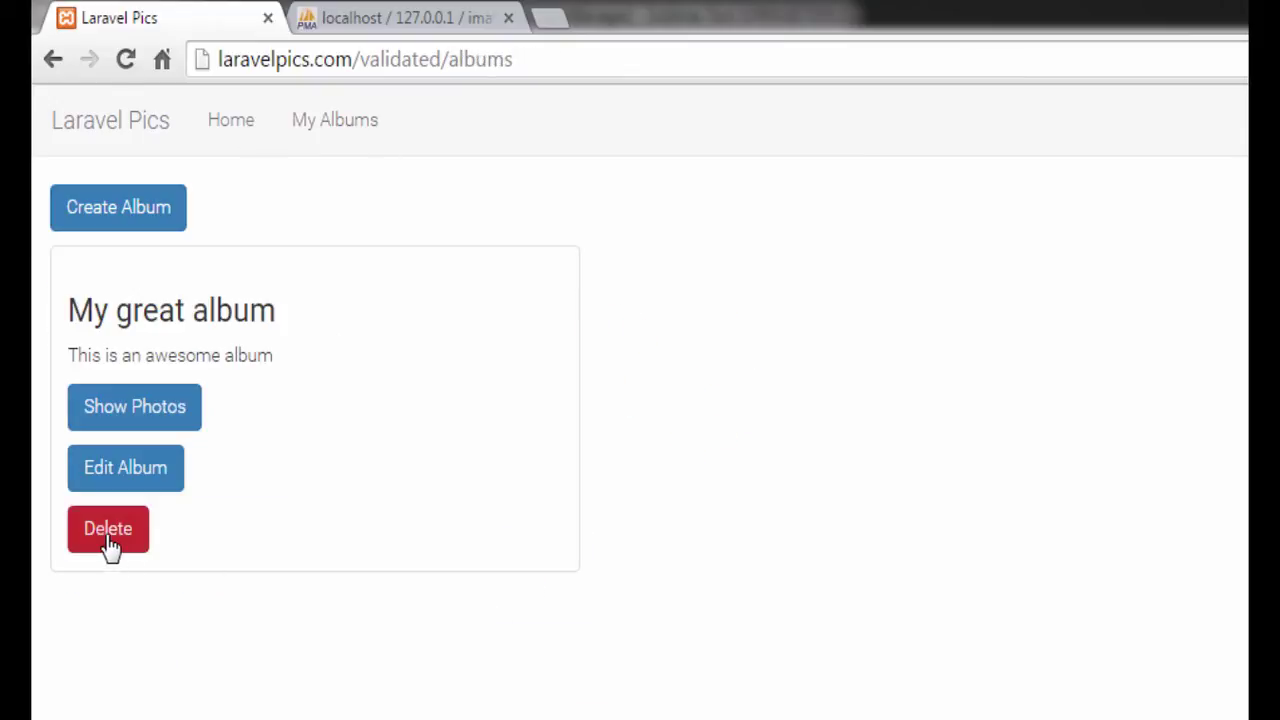
pyautogui.click(106, 545)
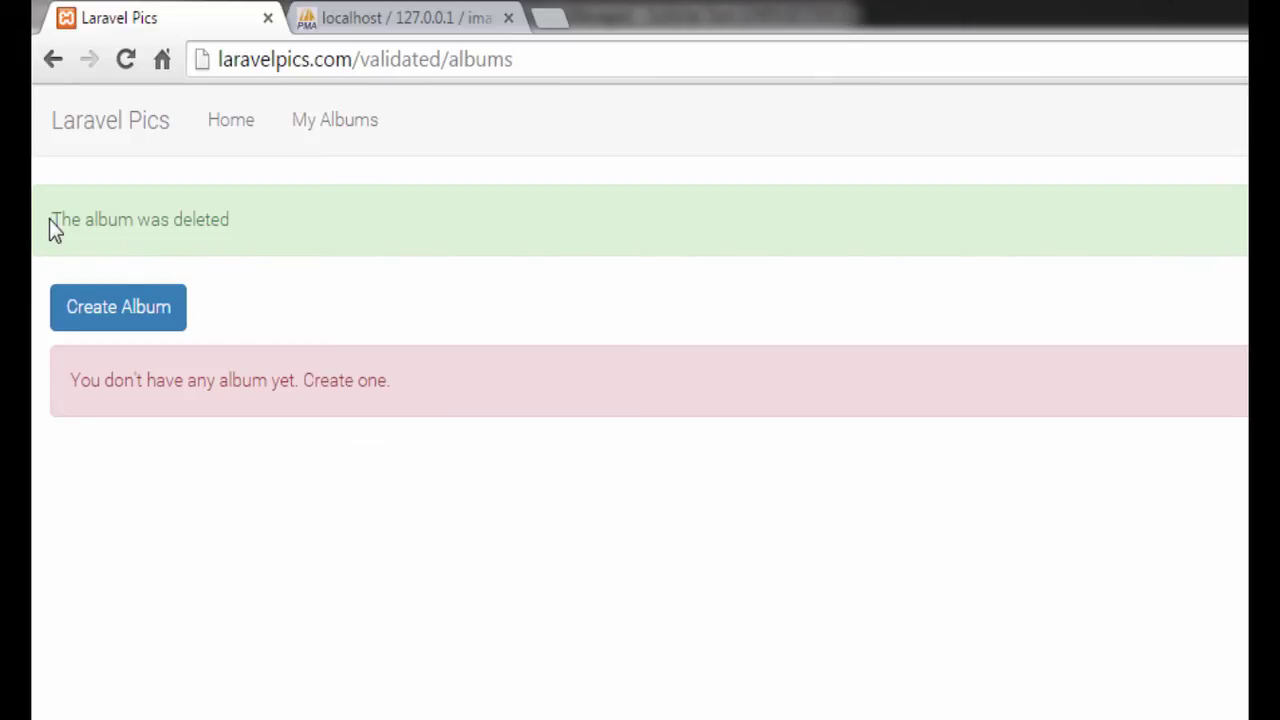
pyautogui.moveTo(49, 220); pyautogui.dragTo(300, 223)
pyautogui.click(342, 238)
pyautogui.moveTo(326, 232); pyautogui.dragTo(49, 209)
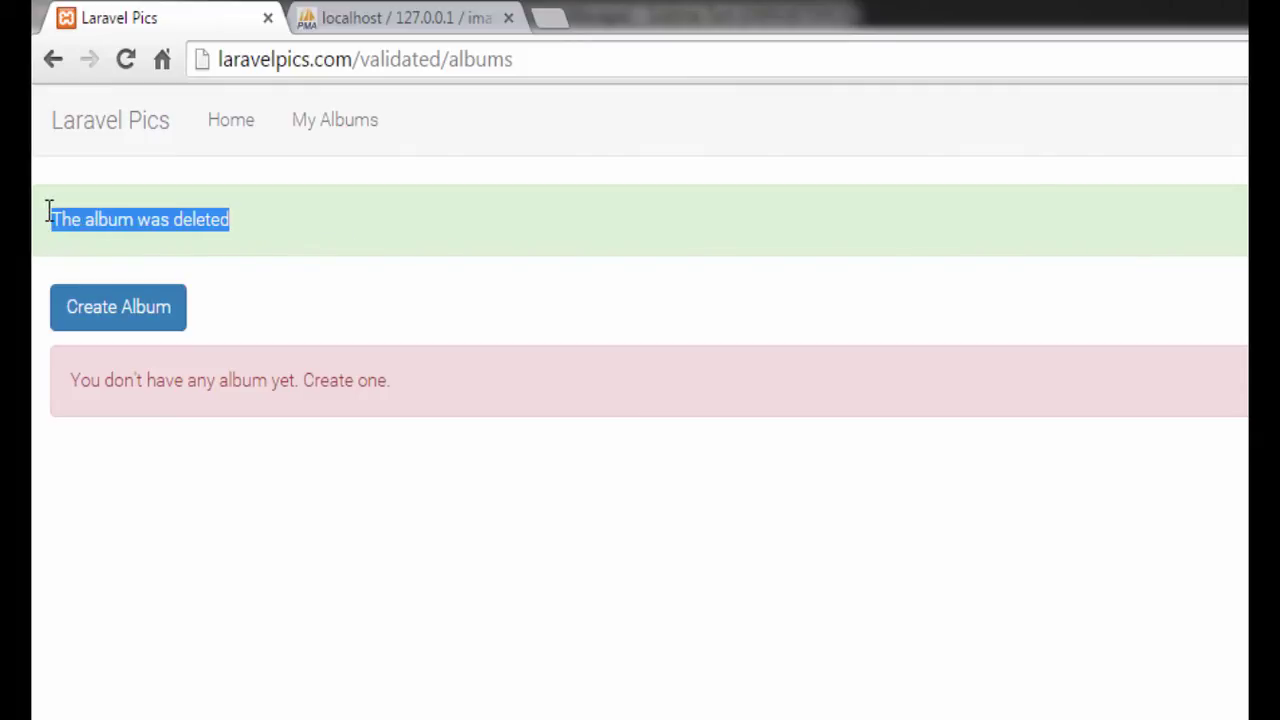
pyautogui.click(49, 209)
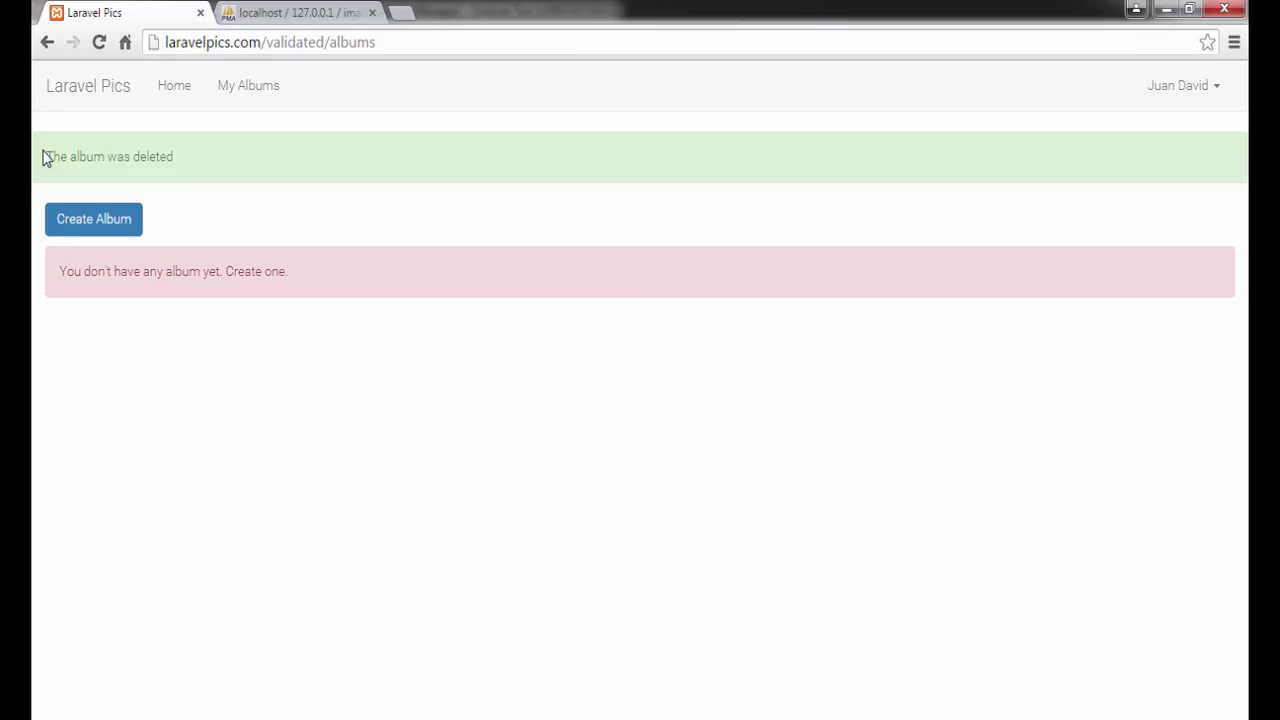